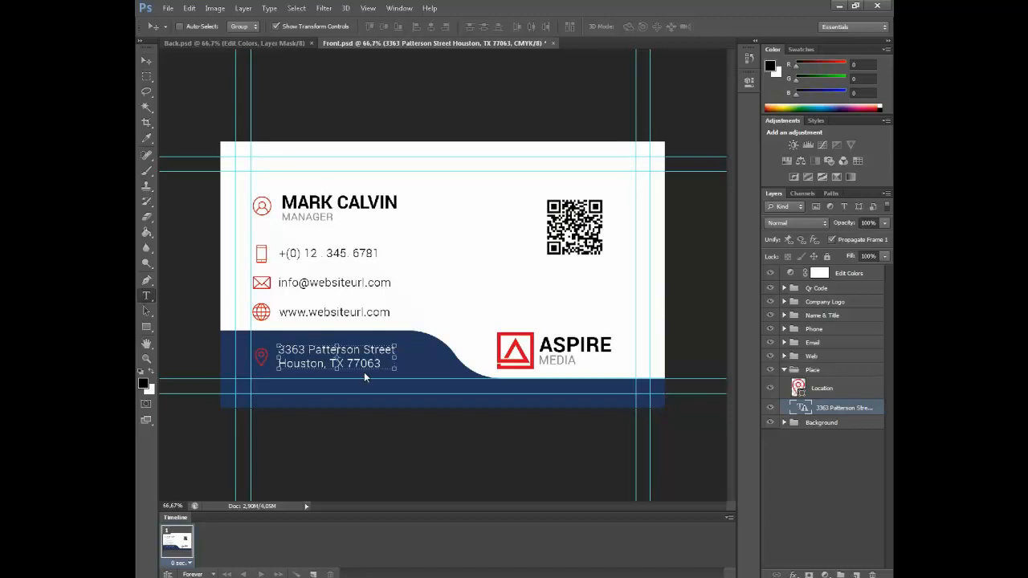
# Replace the Houston street address with the first placeholder line 'your adresse-you'
pyautogui.moveTo(383, 363); pyautogui.dragTo(263, 356)
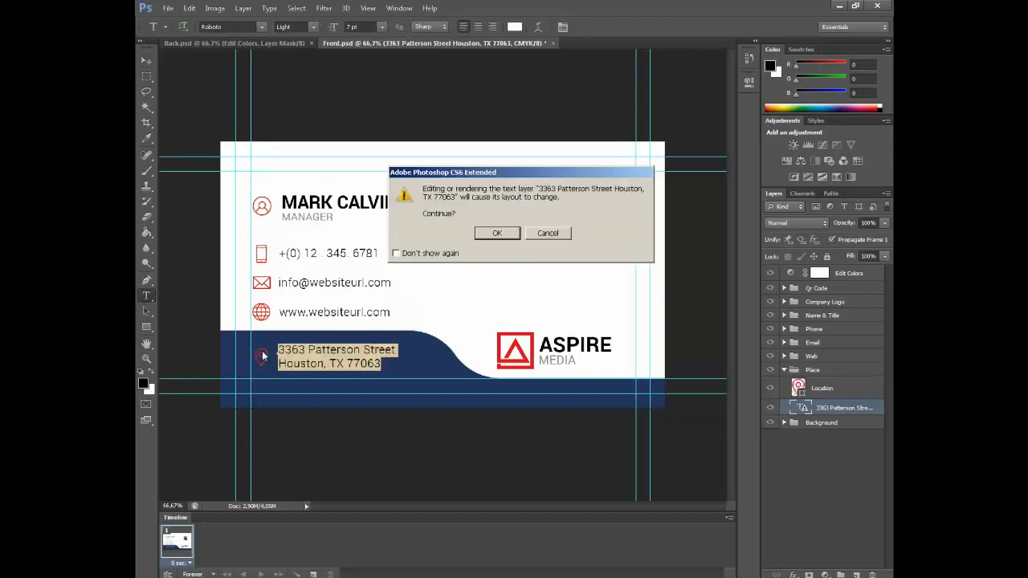
pyautogui.click(502, 234)
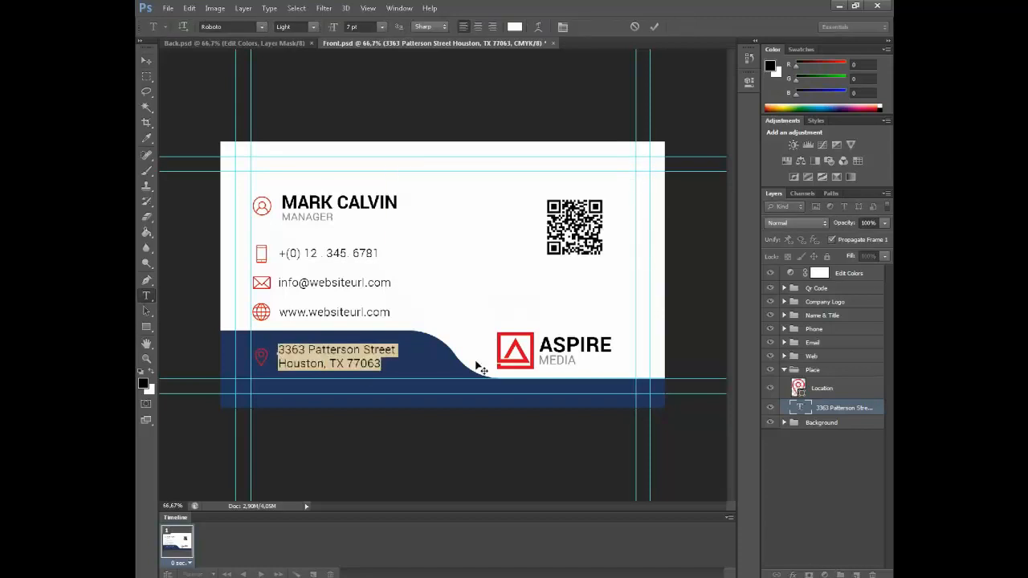
pyautogui.write('your adresse')
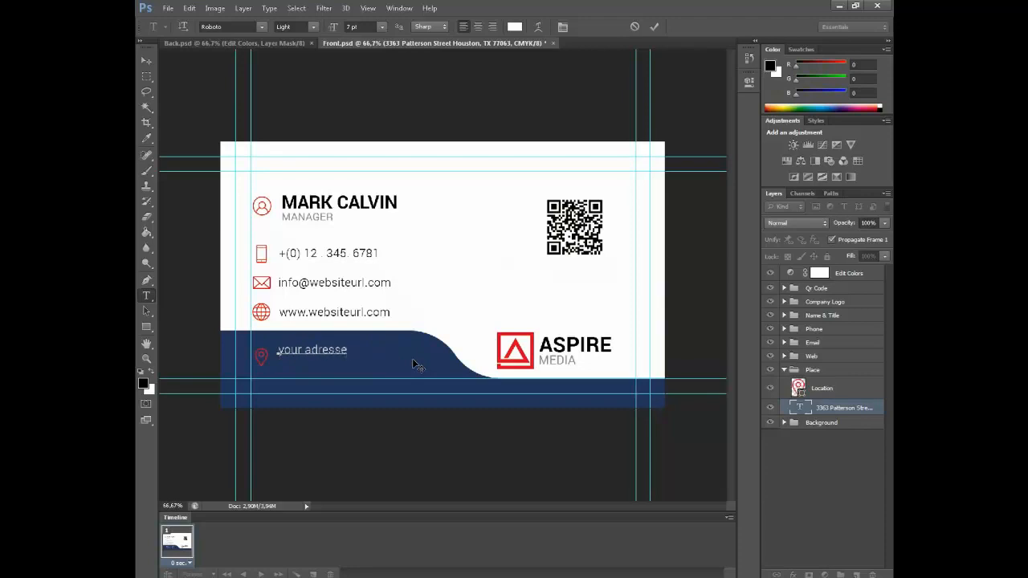
pyautogui.hotkey('ctrl', 'a')
pyautogui.hotkey('ctrl', 'c')
pyautogui.press('Right')
pyautogui.write('r adresse-')
pyautogui.hotkey('ctrl', 'v')
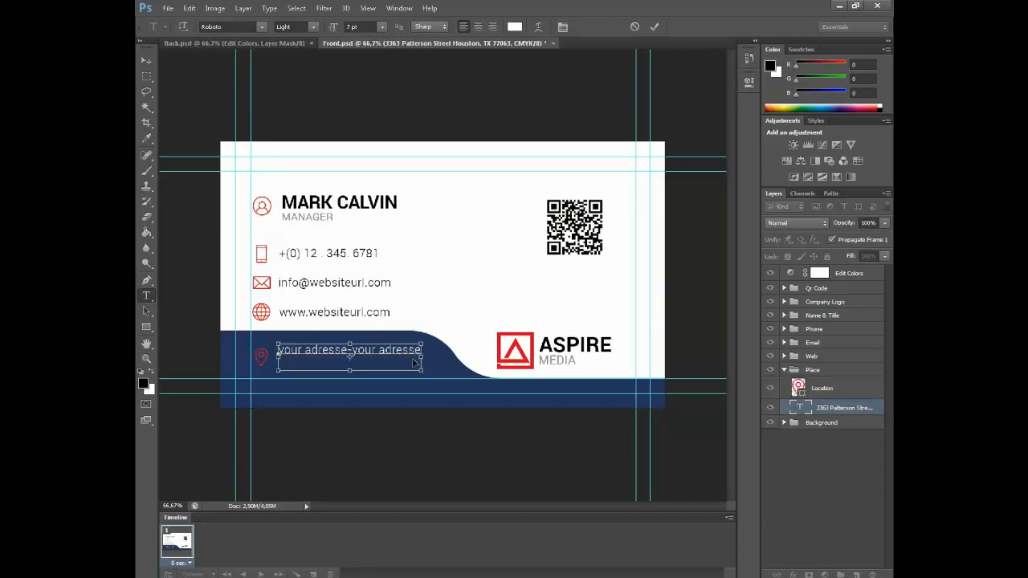
# Add a second line 'your adresse-your adresse', trim the first line's extra words, and commit
pyautogui.press('Return')
pyautogui.hotkey('ctrl', 'v')
pyautogui.write('-')
pyautogui.hotkey('ctrl', 'v')
pyautogui.moveTo(421, 350); pyautogui.dragTo(370, 349)
pyautogui.press('BackSpace')
pyautogui.click(653, 28)
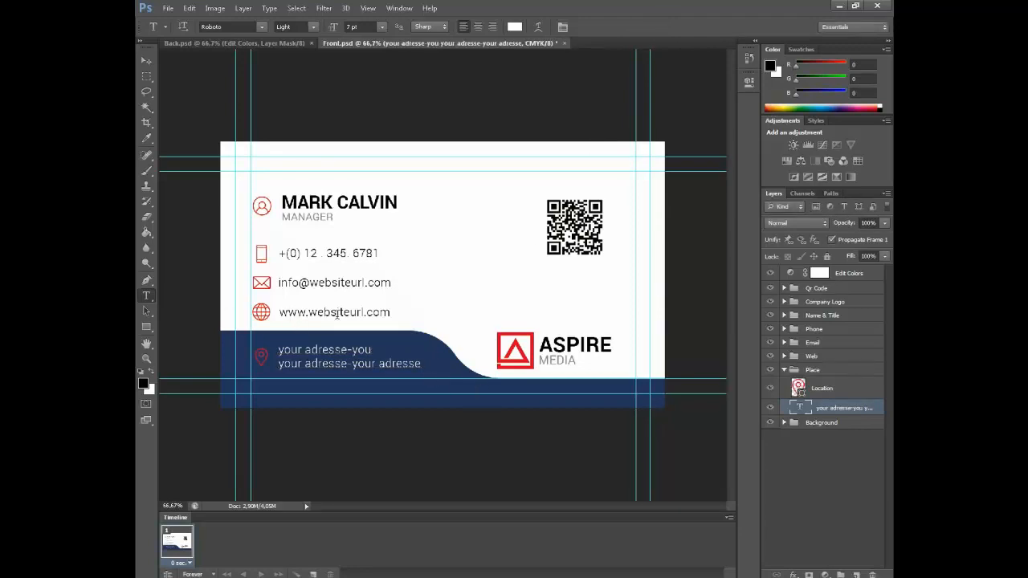
pyautogui.click(336, 313)
# Recolour the location pin icon white using a colour sampled from the card
pyautogui.click(549, 235)
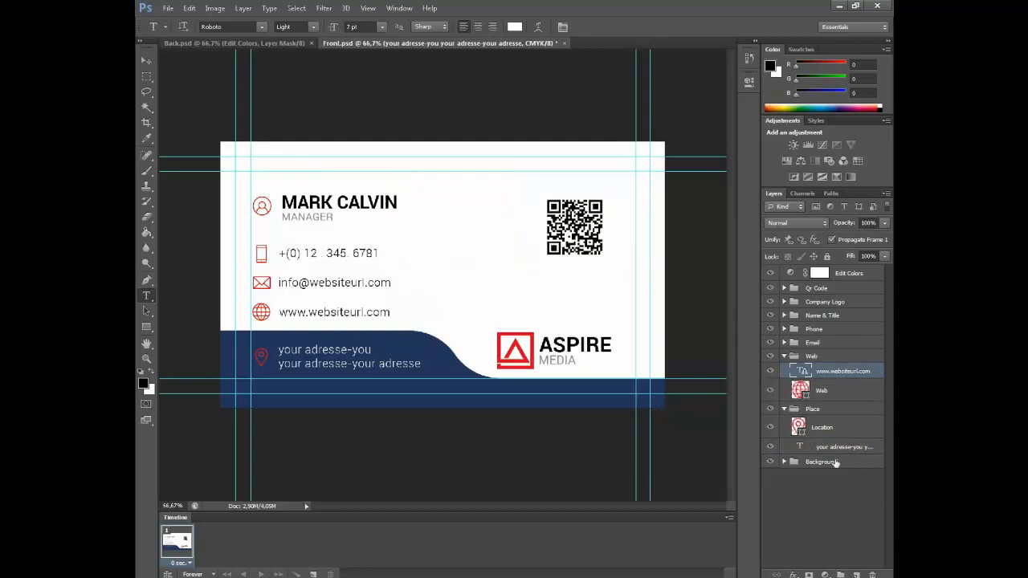
pyautogui.click(832, 469)
pyautogui.doubleClick(798, 427)
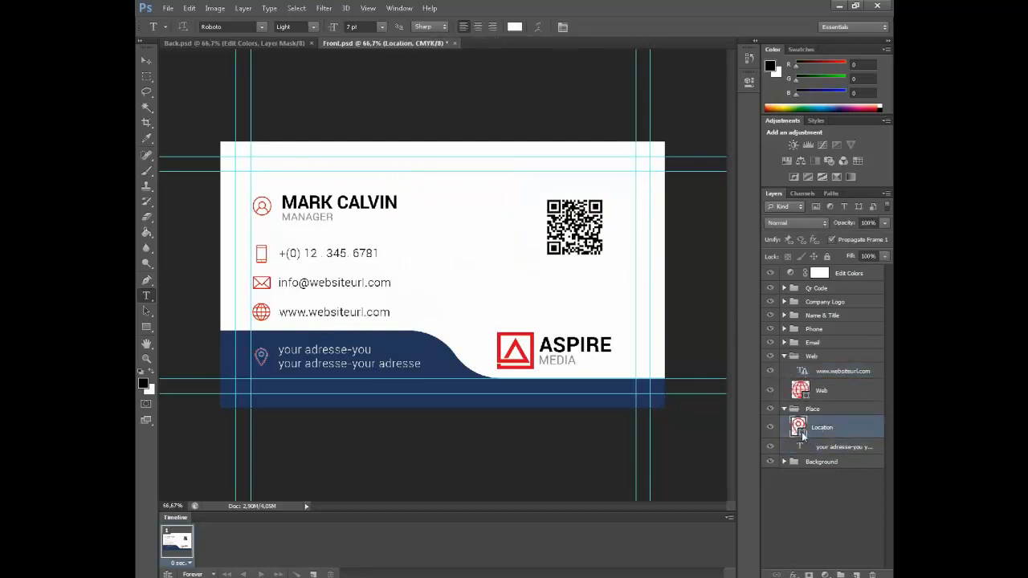
pyautogui.click(444, 368)
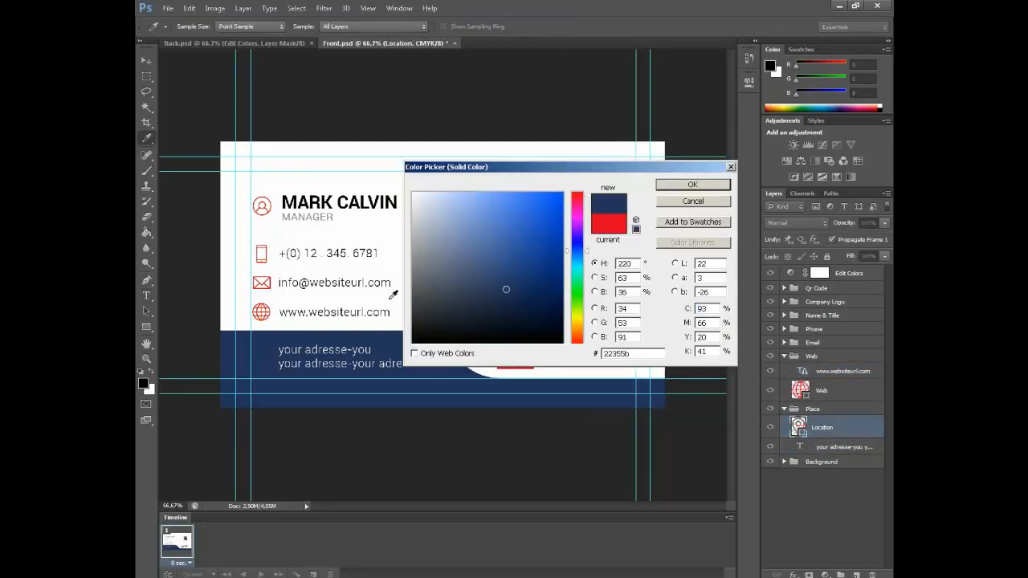
pyautogui.click(386, 294)
pyautogui.click(716, 185)
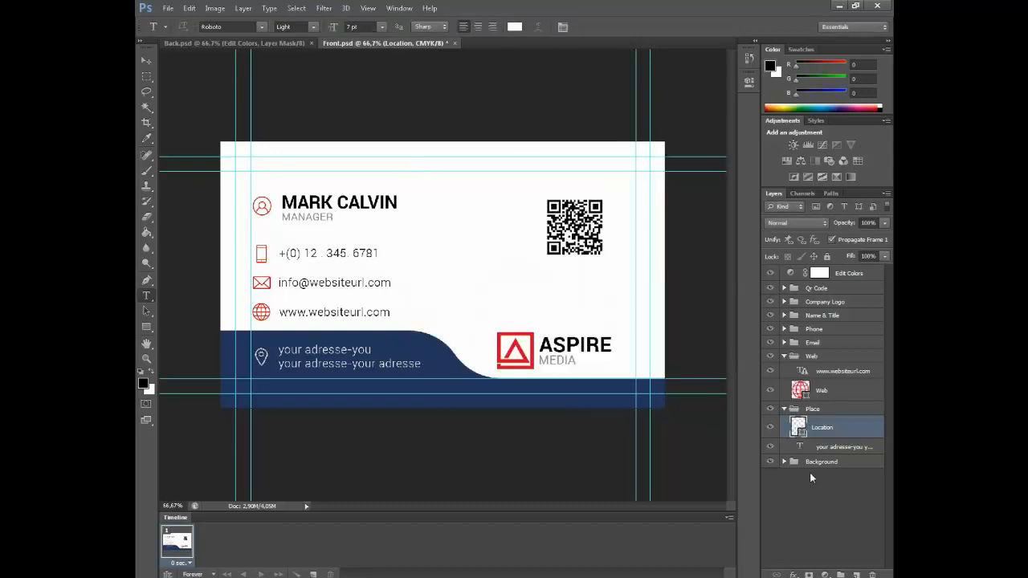
pyautogui.click(811, 478)
# Recolour the globe icon from red to the card's navy #22355b
pyautogui.click(784, 409)
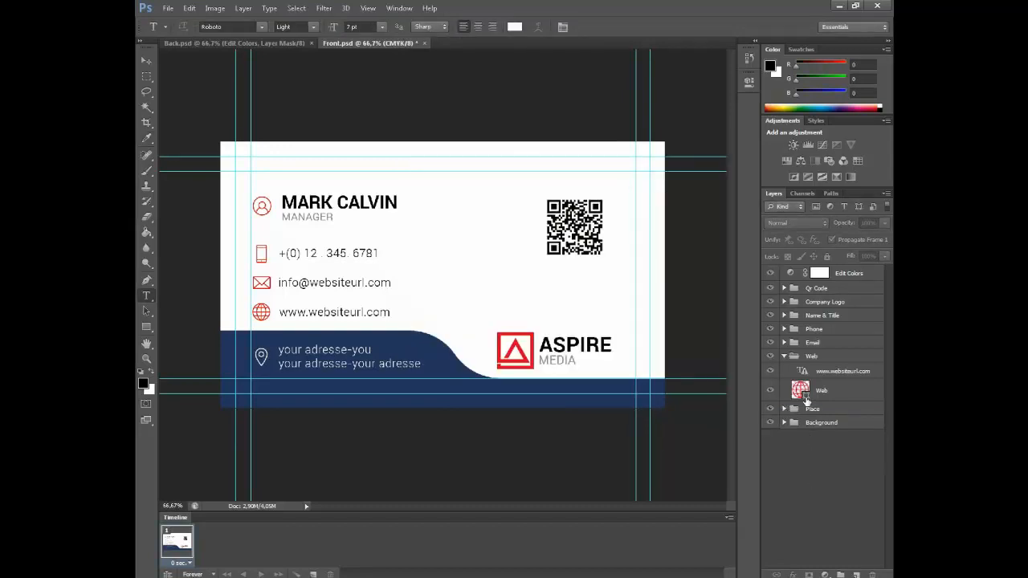
pyautogui.doubleClick(804, 394)
pyautogui.click(395, 257)
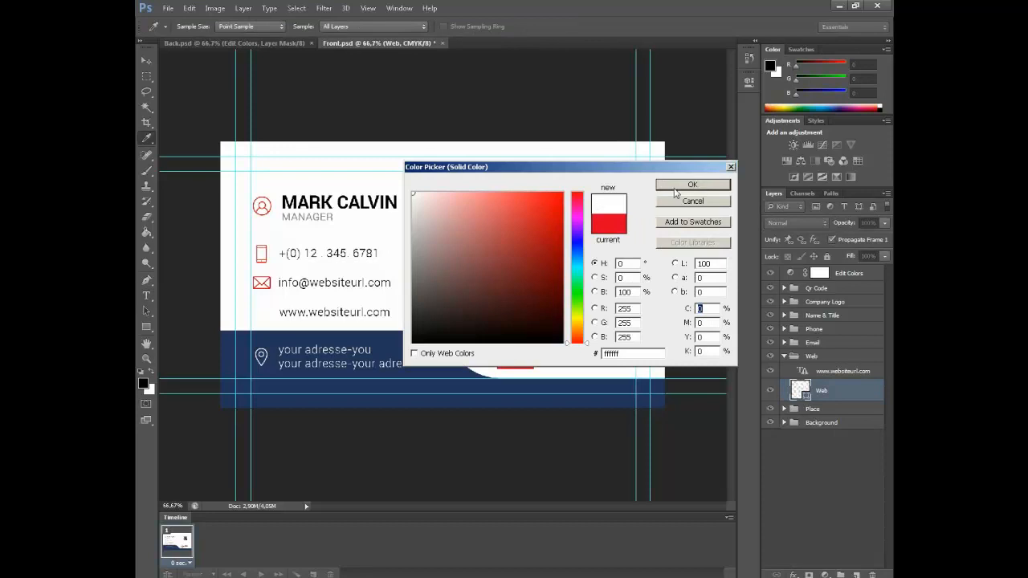
pyautogui.click(692, 202)
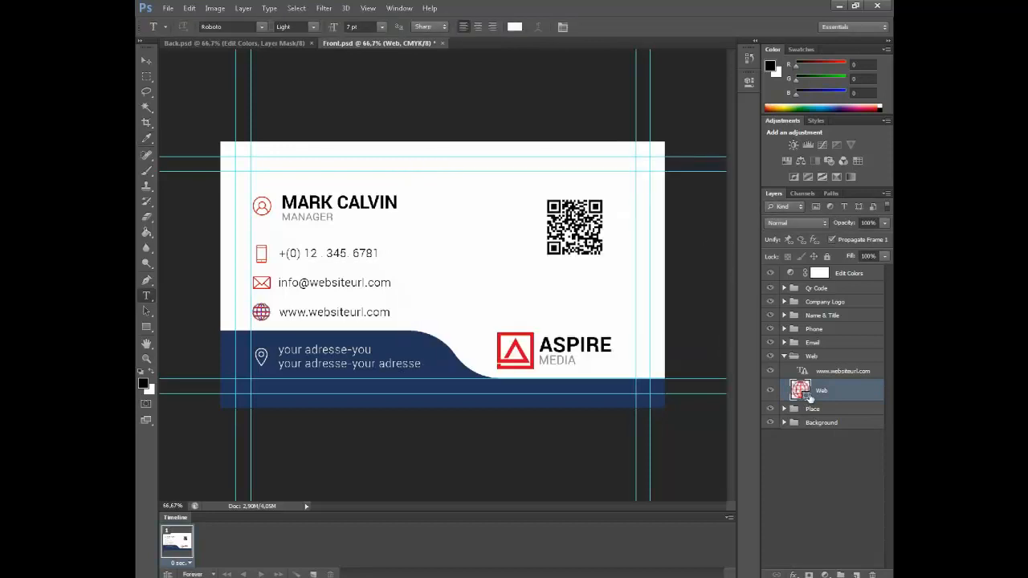
pyautogui.doubleClick(800, 391)
pyautogui.click(623, 377)
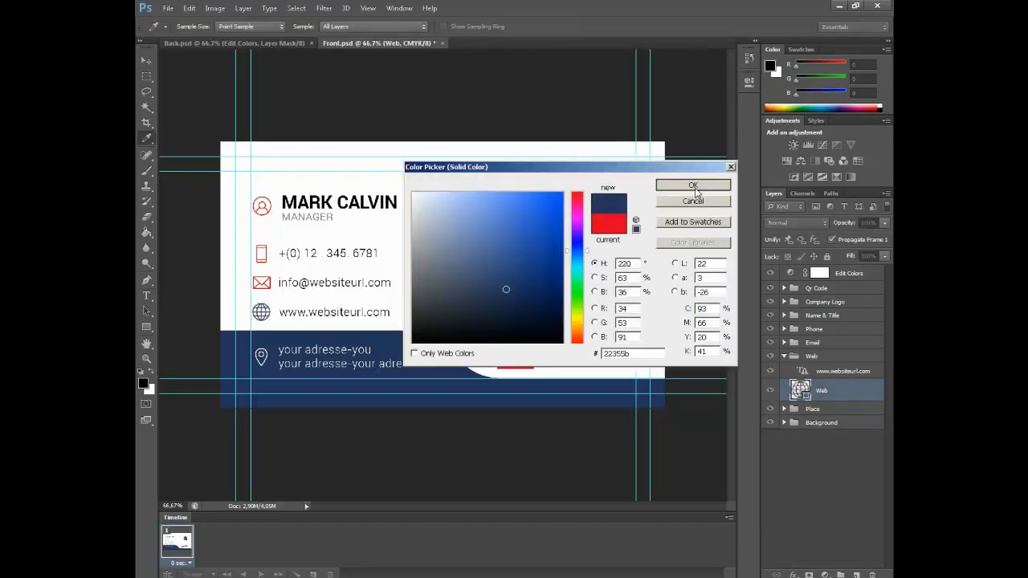
pyautogui.click(692, 186)
pyautogui.click(827, 371)
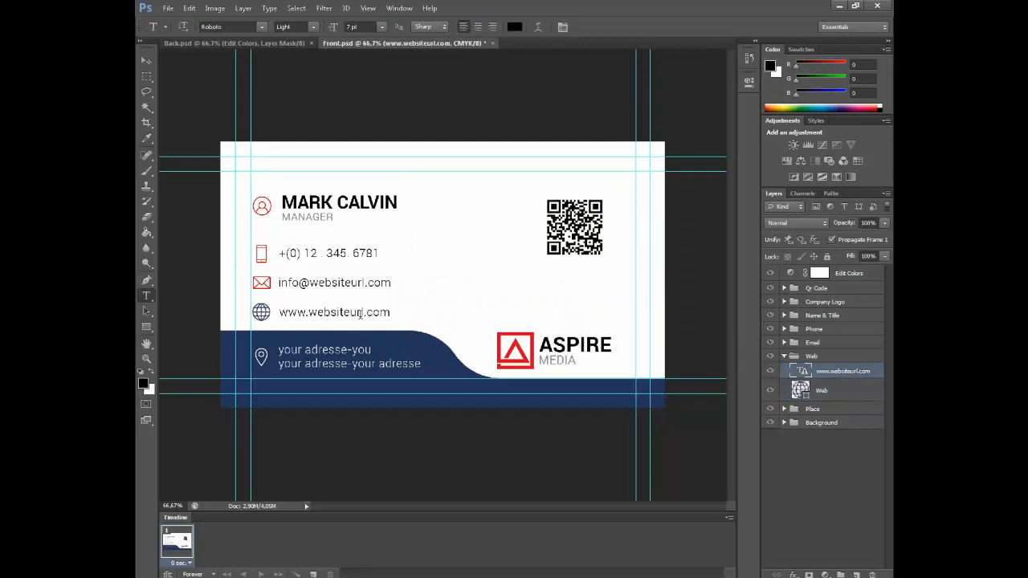
pyautogui.moveTo(364, 313); pyautogui.dragTo(310, 315)
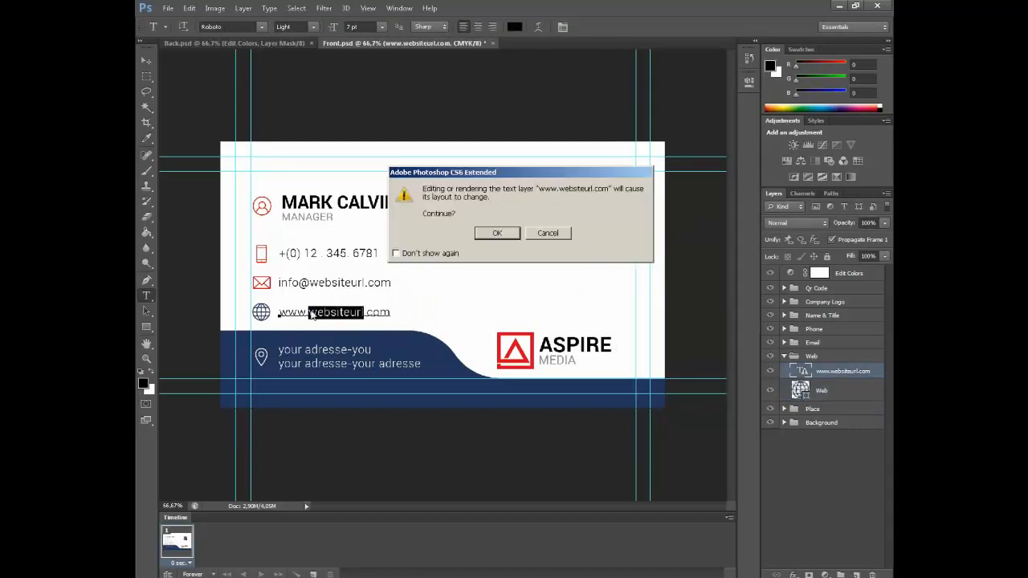
pyautogui.press('Return')
pyautogui.write('fdd')
pyautogui.write('signe')
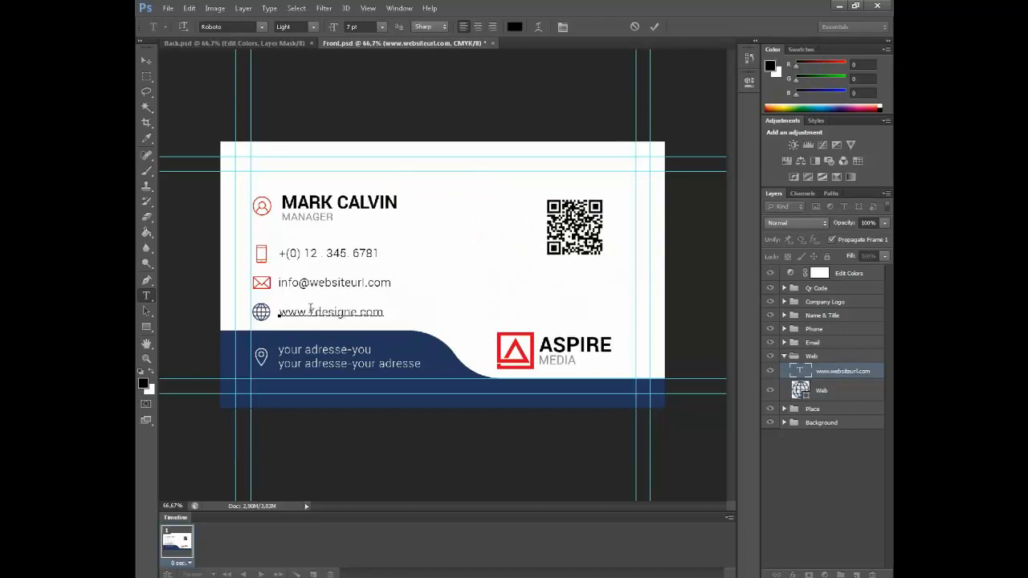
pyautogui.click(655, 27)
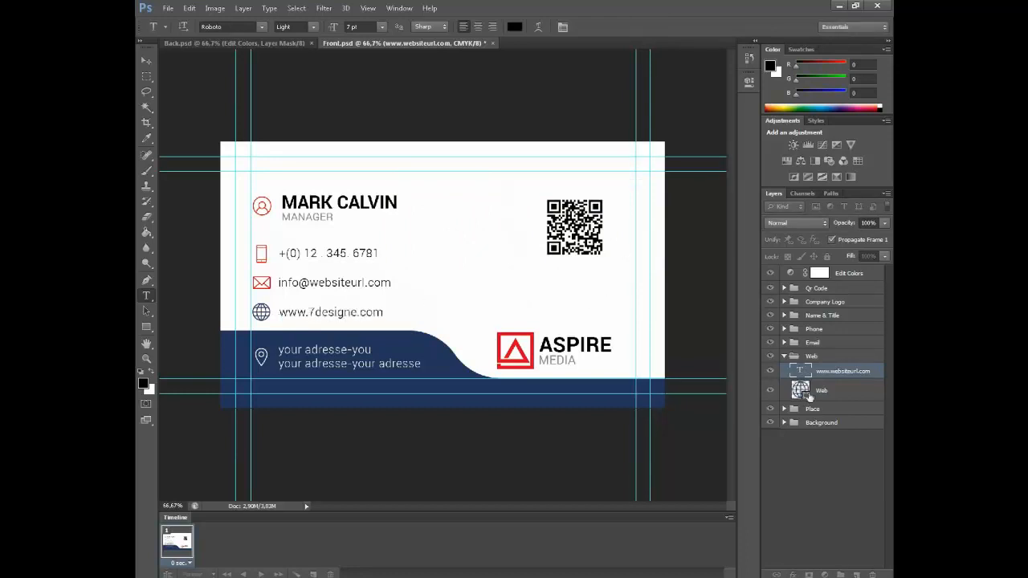
pyautogui.click(785, 356)
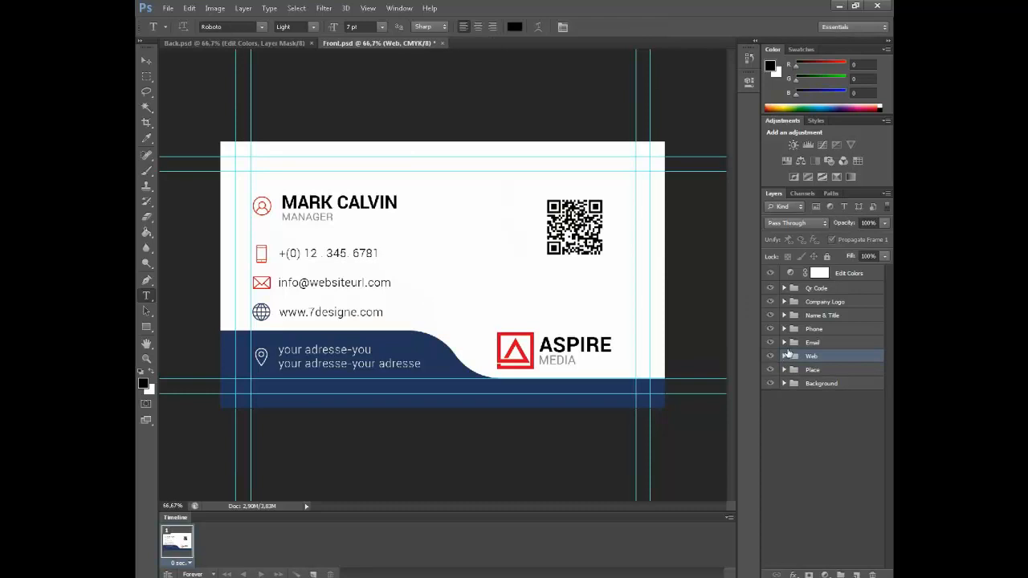
pyautogui.click(784, 343)
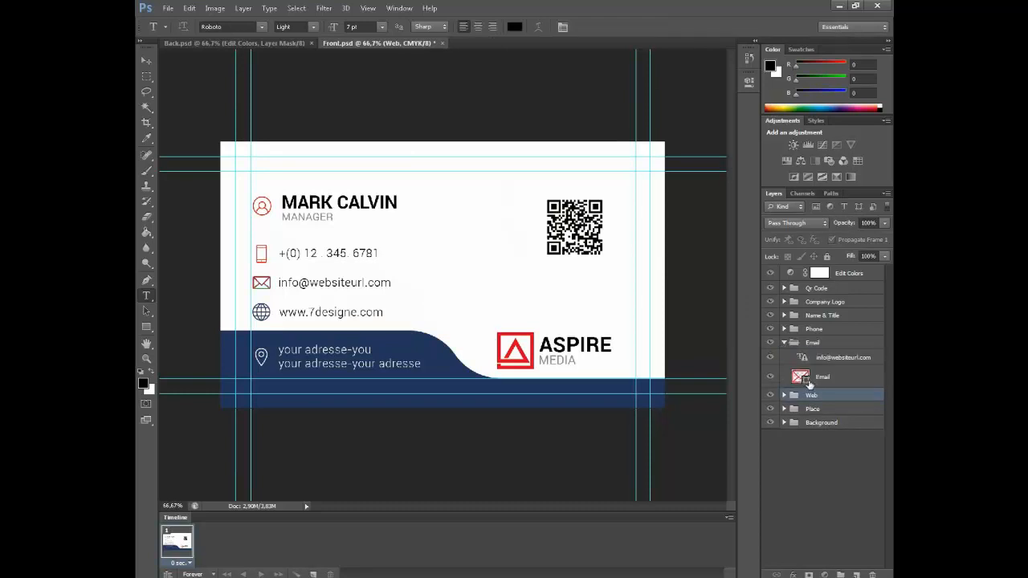
# Recolour the envelope icon to the card's navy
pyautogui.doubleClick(800, 377)
pyautogui.click(433, 380)
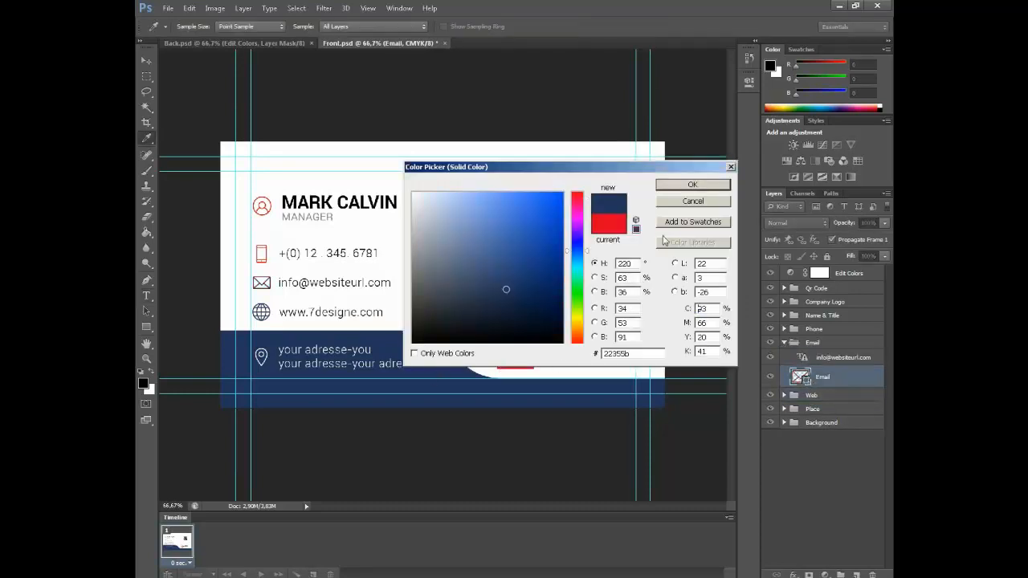
pyautogui.click(710, 189)
pyautogui.click(838, 358)
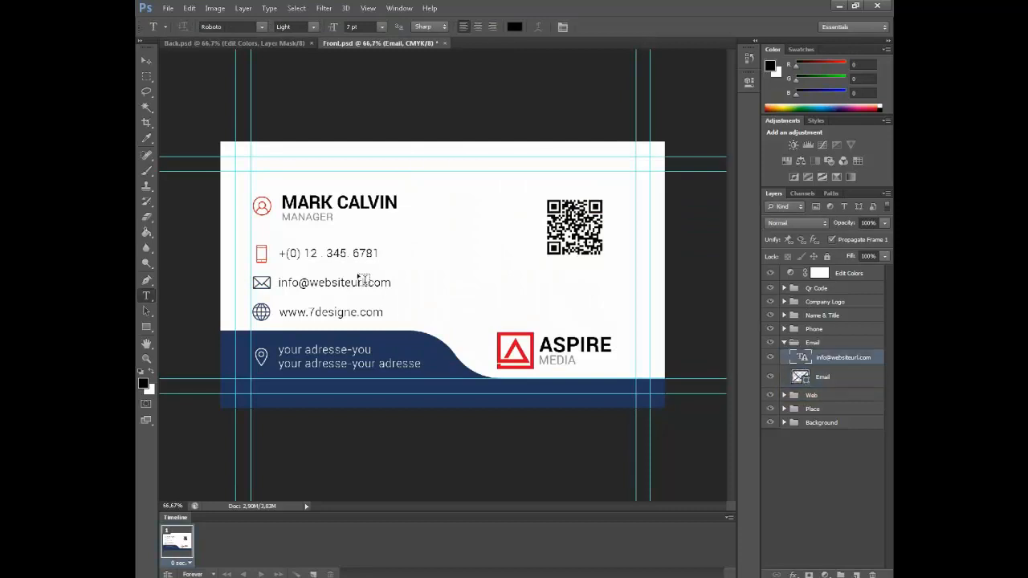
pyautogui.moveTo(362, 282); pyautogui.dragTo(292, 282)
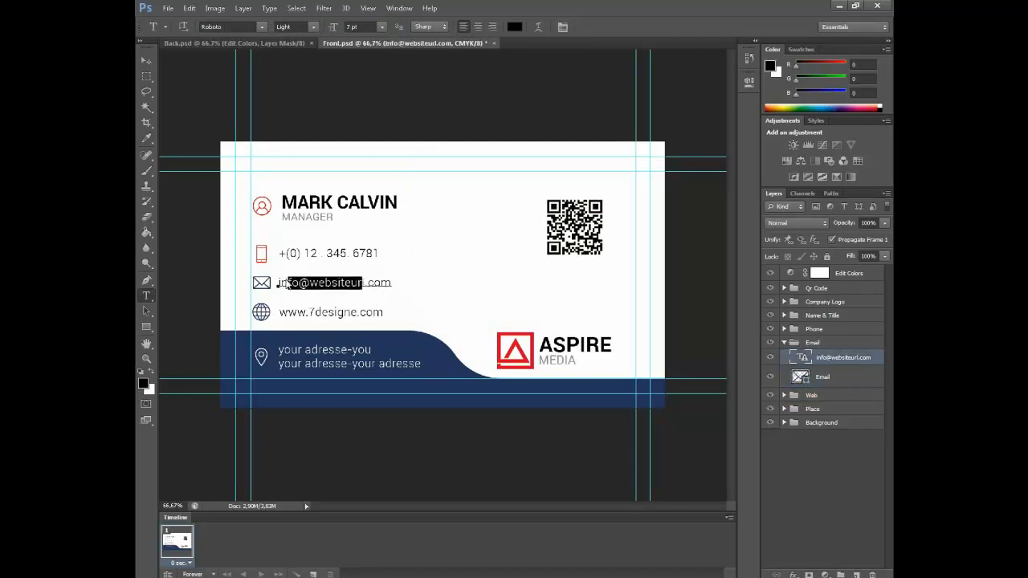
pyautogui.click(506, 234)
pyautogui.tripleClick(341, 283)
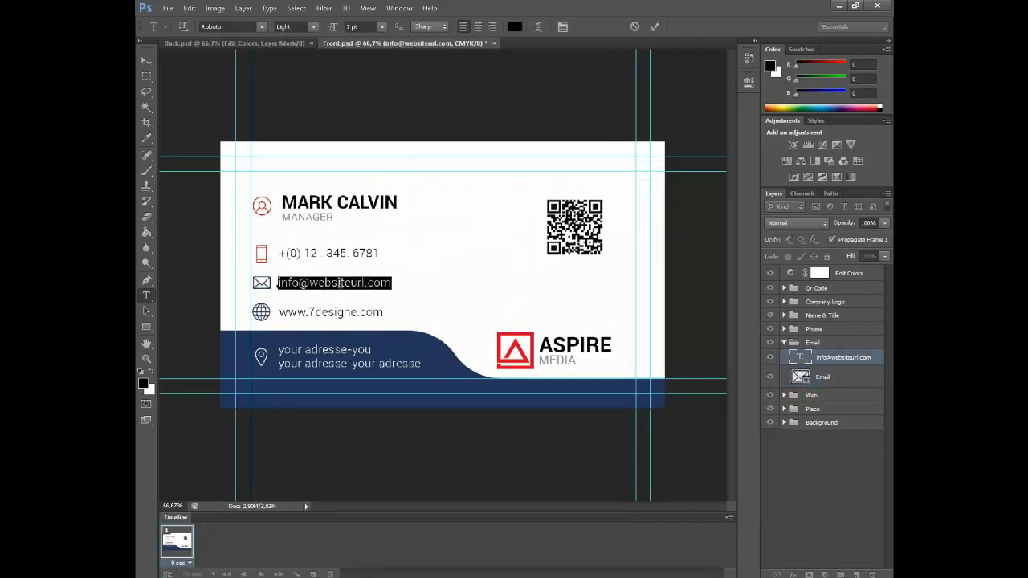
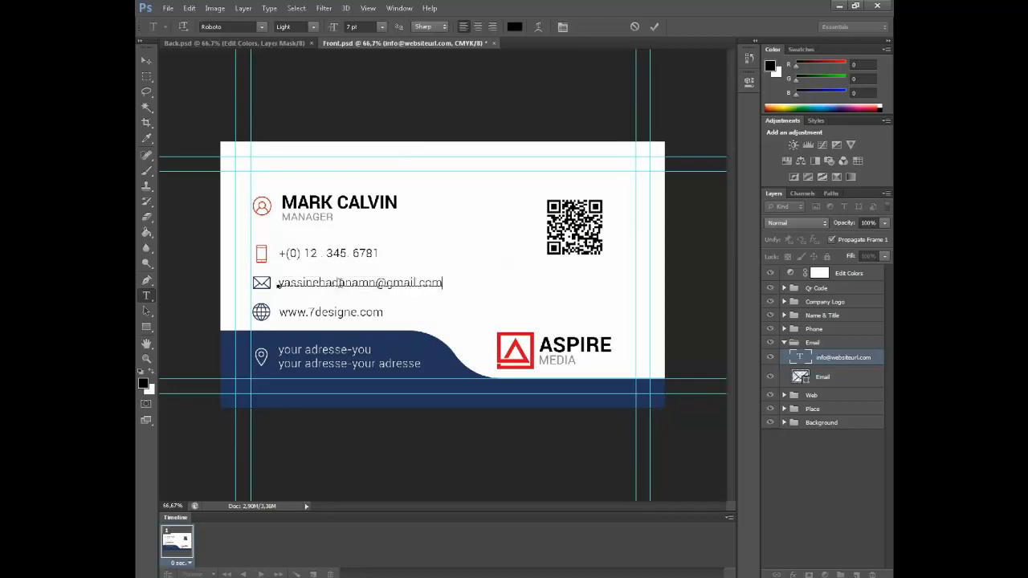
# Commit the e-mail, then replace the placeholder phone number with the owner's number
pyautogui.click(654, 27)
pyautogui.click(784, 343)
pyautogui.click(784, 329)
pyautogui.click(841, 367)
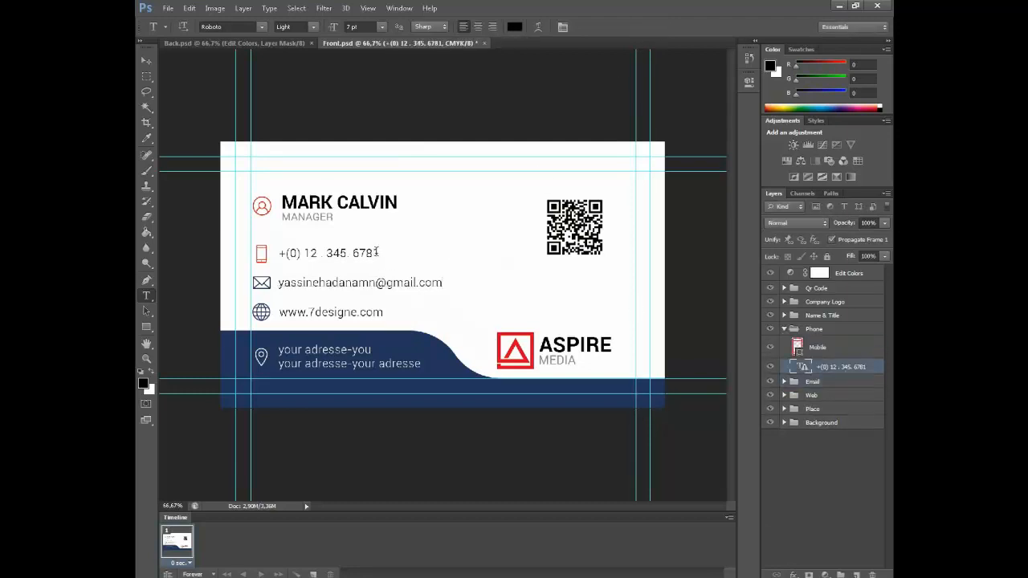
pyautogui.moveTo(377, 252); pyautogui.dragTo(243, 258)
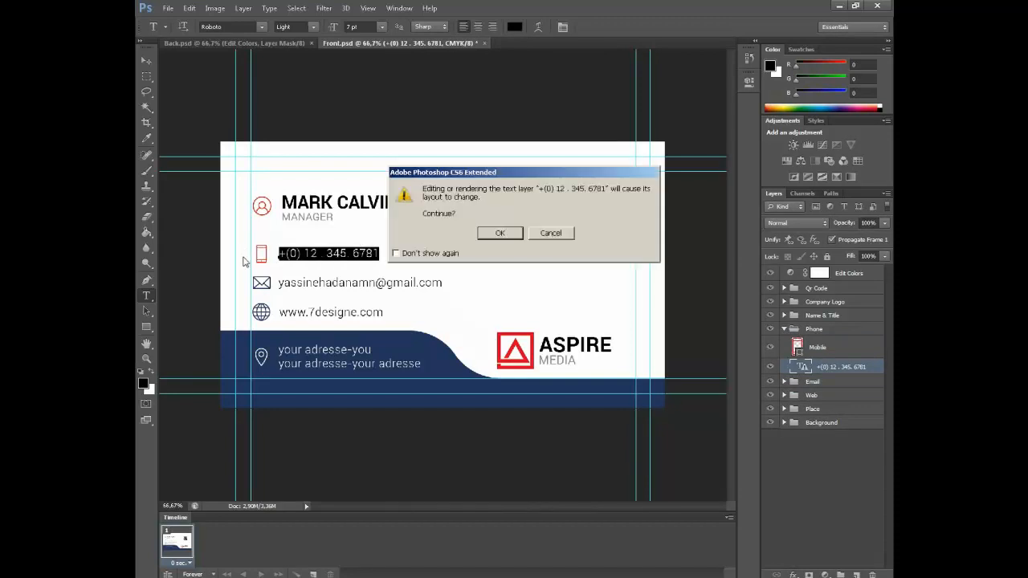
pyautogui.press('Return')
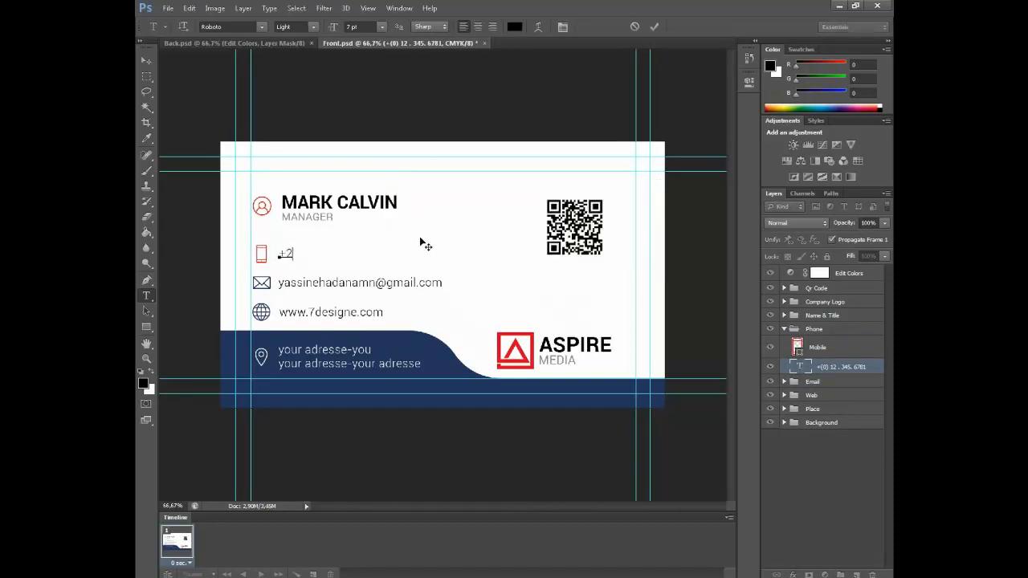
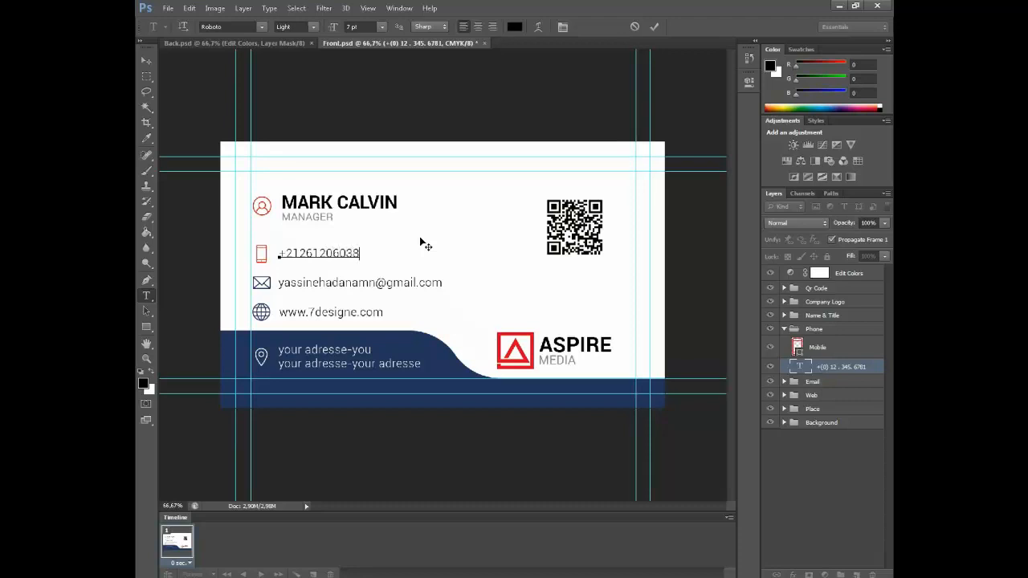
pyautogui.click(654, 26)
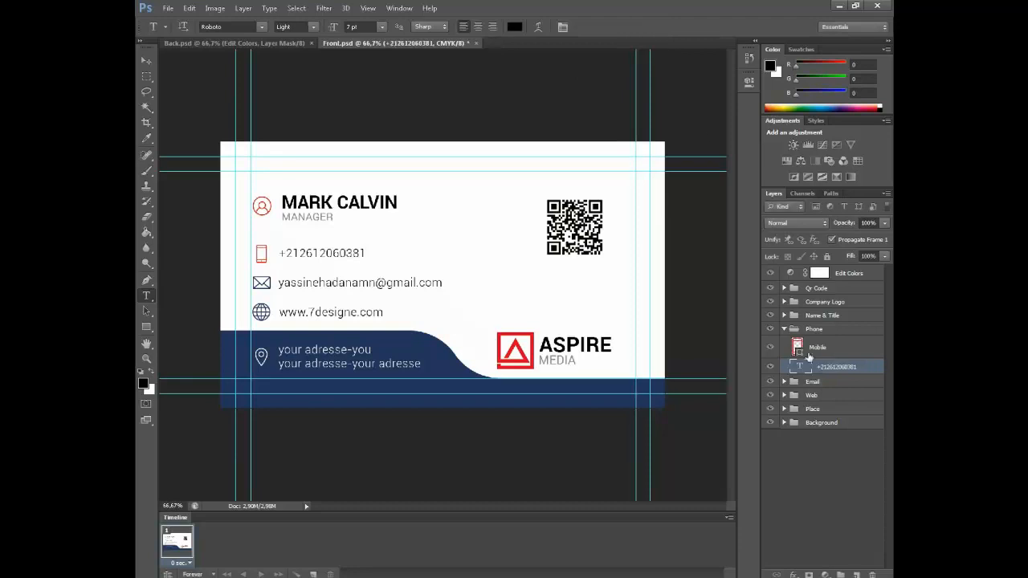
# Recolour the mobile phone icon from red to navy #22355b
pyautogui.doubleClick(799, 350)
pyautogui.click(466, 378)
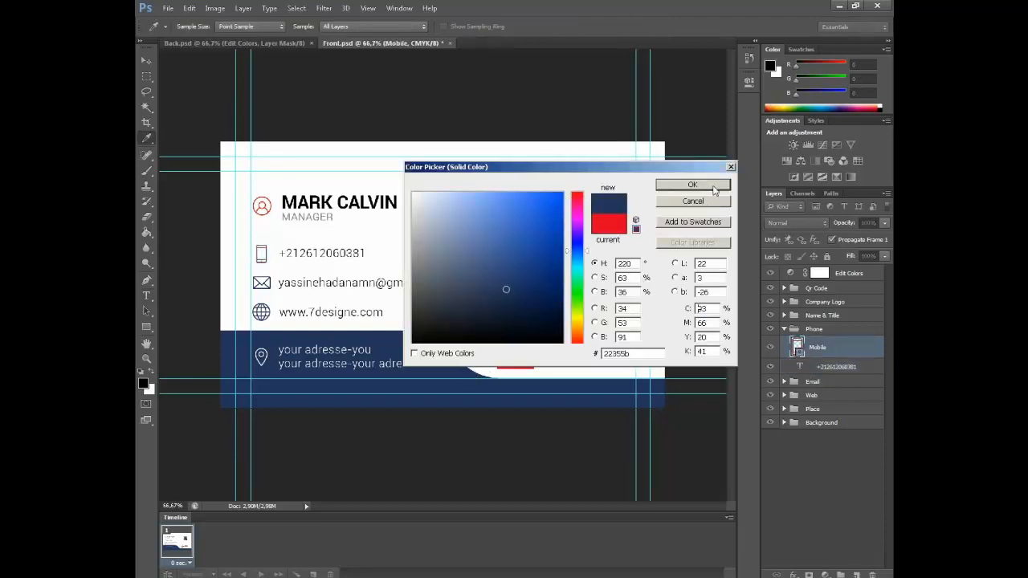
pyautogui.click(694, 185)
pyautogui.click(784, 329)
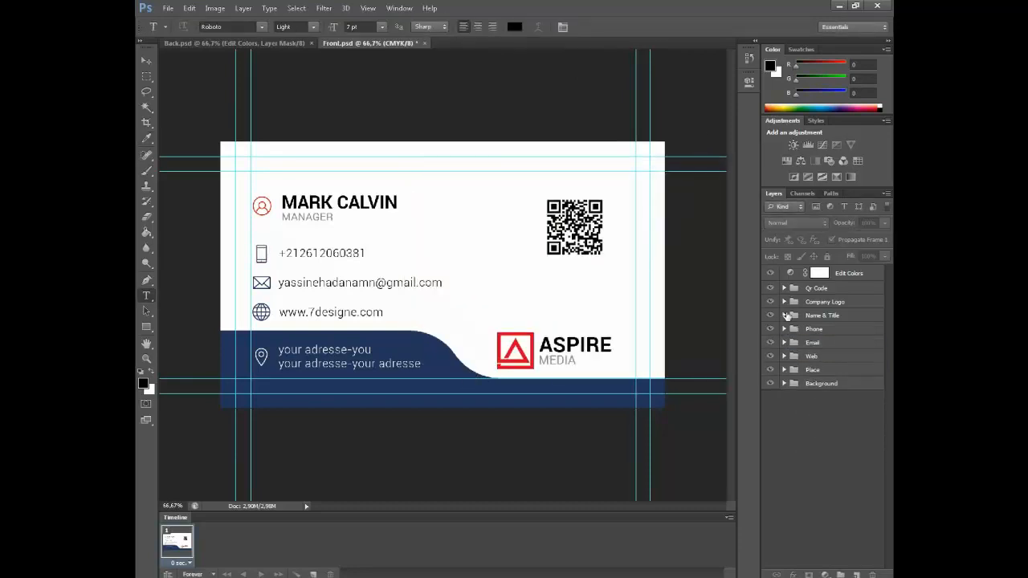
pyautogui.click(784, 314)
# Recolour the person icon to the card's navy
pyautogui.doubleClick(805, 339)
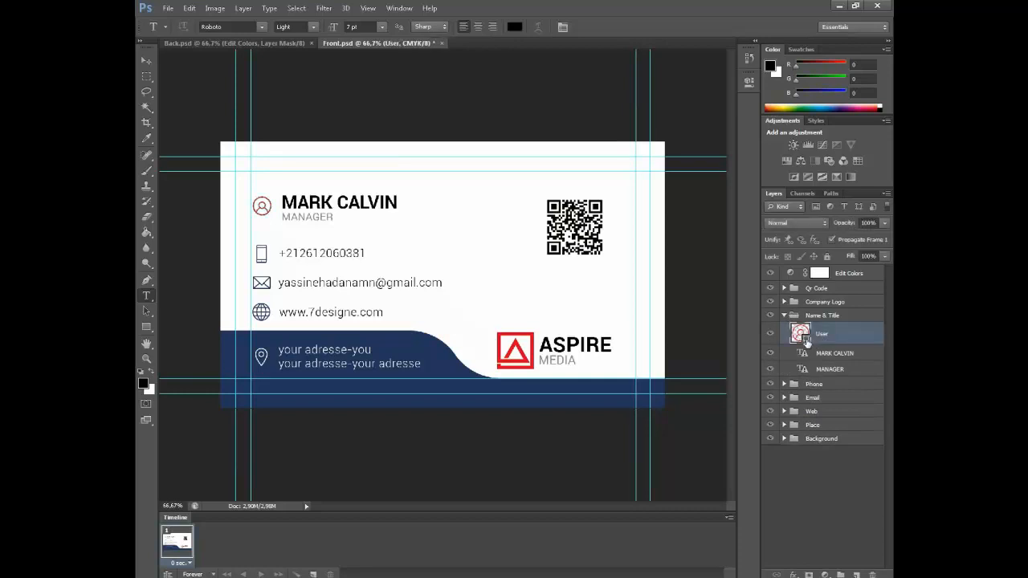
pyautogui.click(503, 390)
pyautogui.click(692, 184)
# Change the MANAGER title to 'grafiq designer'
pyautogui.click(830, 369)
pyautogui.click(318, 217)
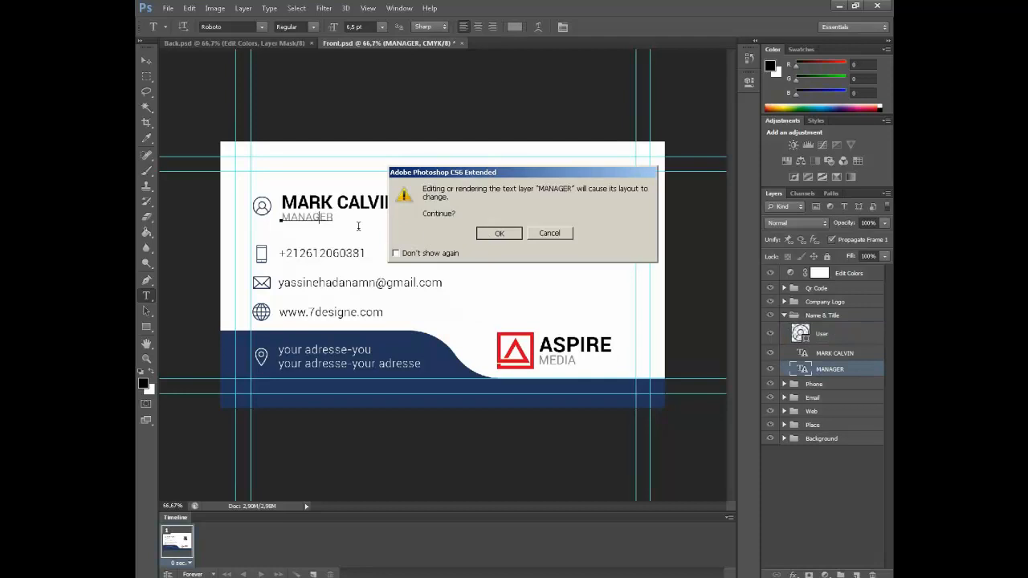
pyautogui.click(494, 233)
pyautogui.doubleClick(323, 219)
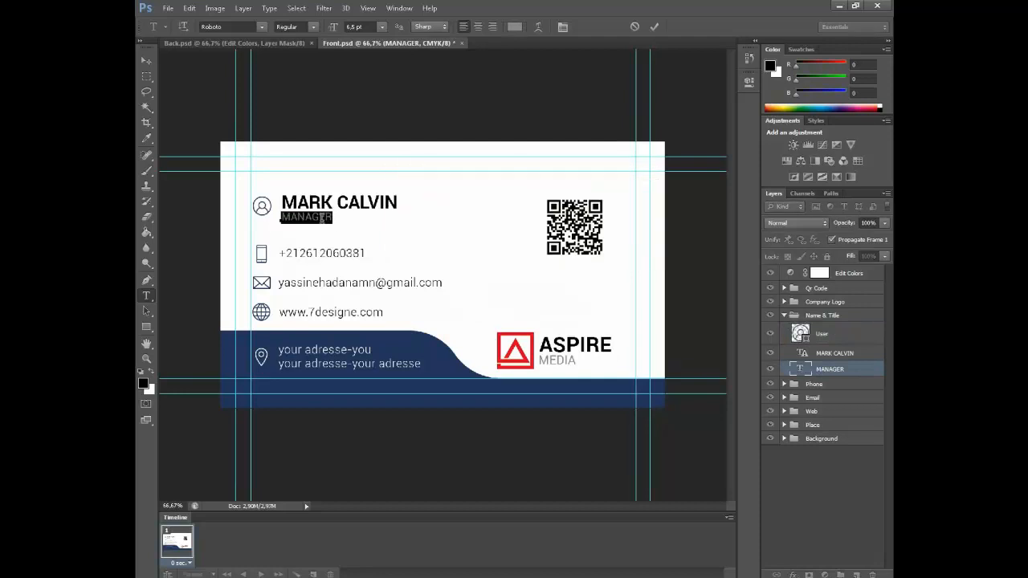
pyautogui.write('grafiq designer')
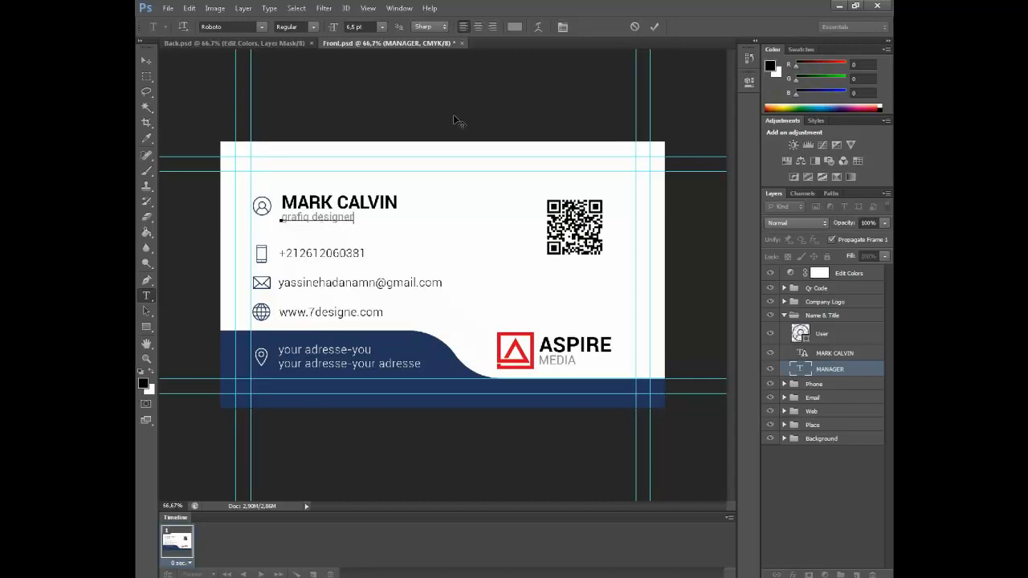
pyautogui.click(654, 27)
# Replace the placeholder name line with the cardholder's full name and commit
pyautogui.click(335, 203)
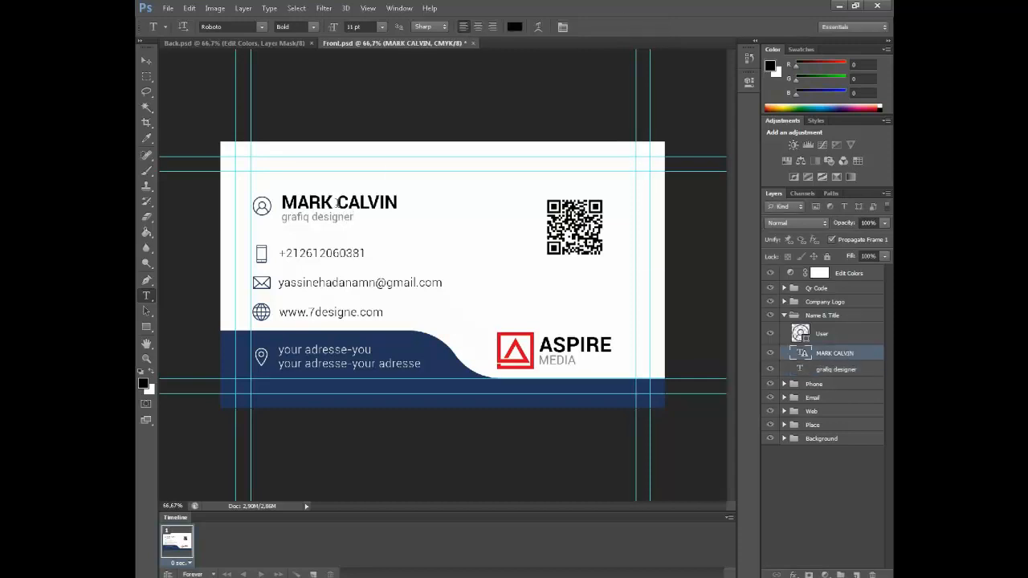
pyautogui.press('Return')
pyautogui.tripleClick(364, 204)
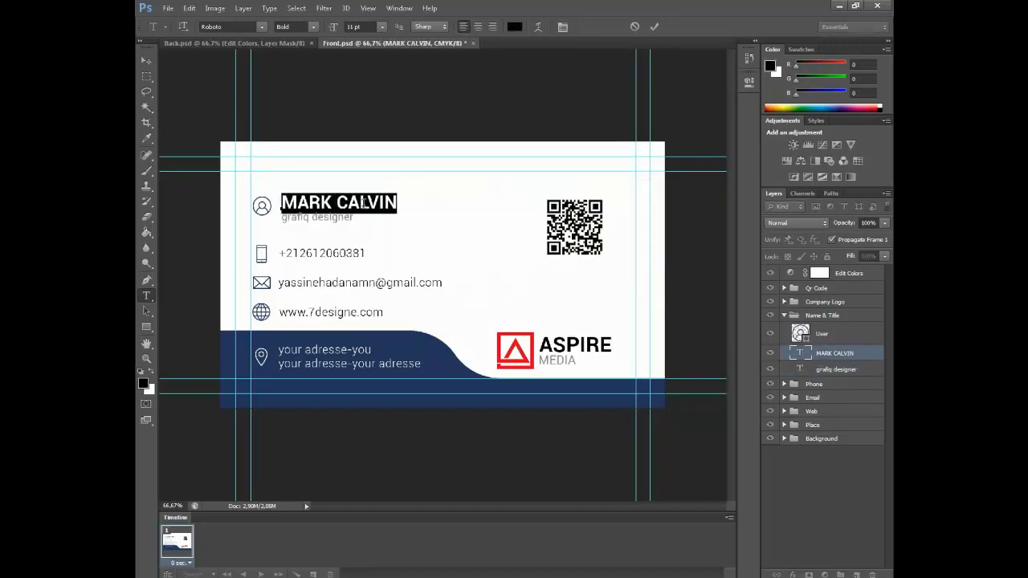
pyautogui.write('7designe')
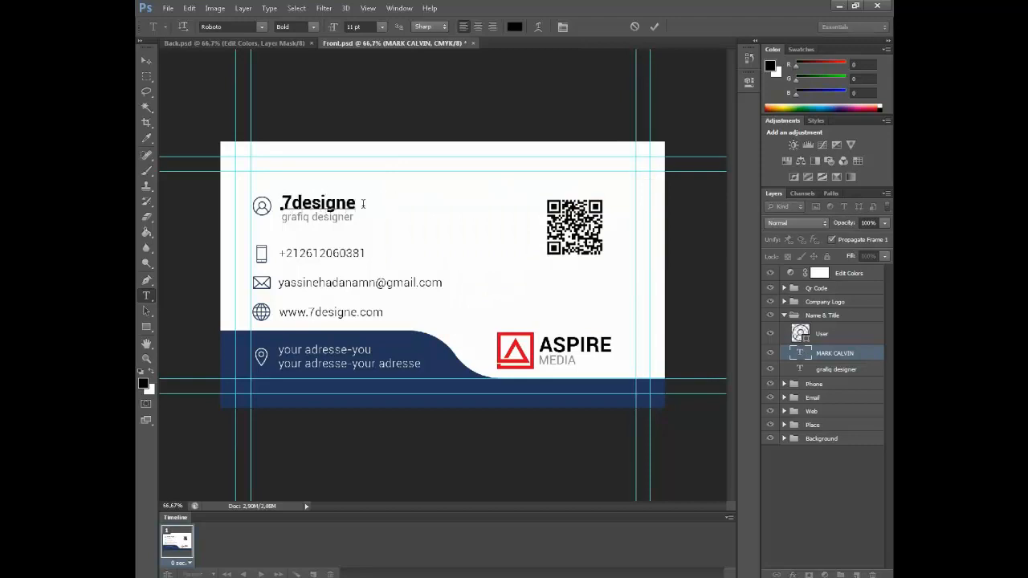
pyautogui.doubleClick(363, 204)
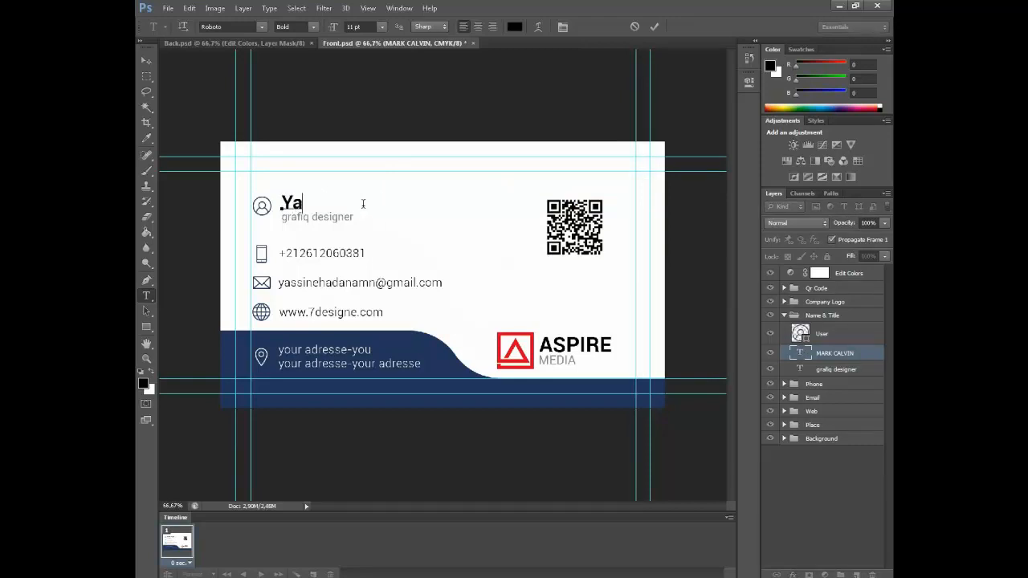
pyautogui.click(654, 27)
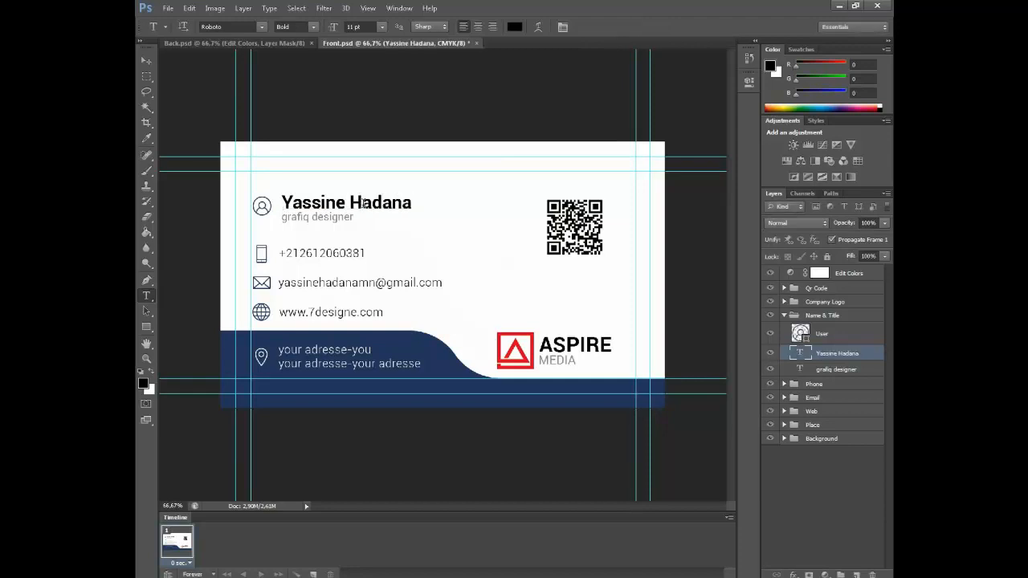
pyautogui.click(835, 479)
pyautogui.click(783, 315)
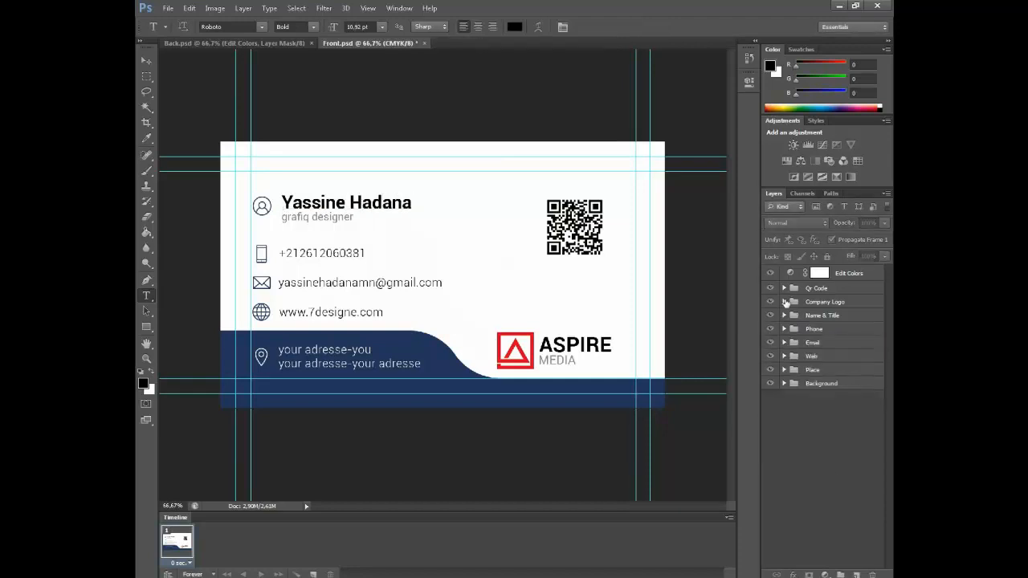
# Change the logo's MEDIA text to '7designe'
pyautogui.click(784, 301)
pyautogui.click(826, 369)
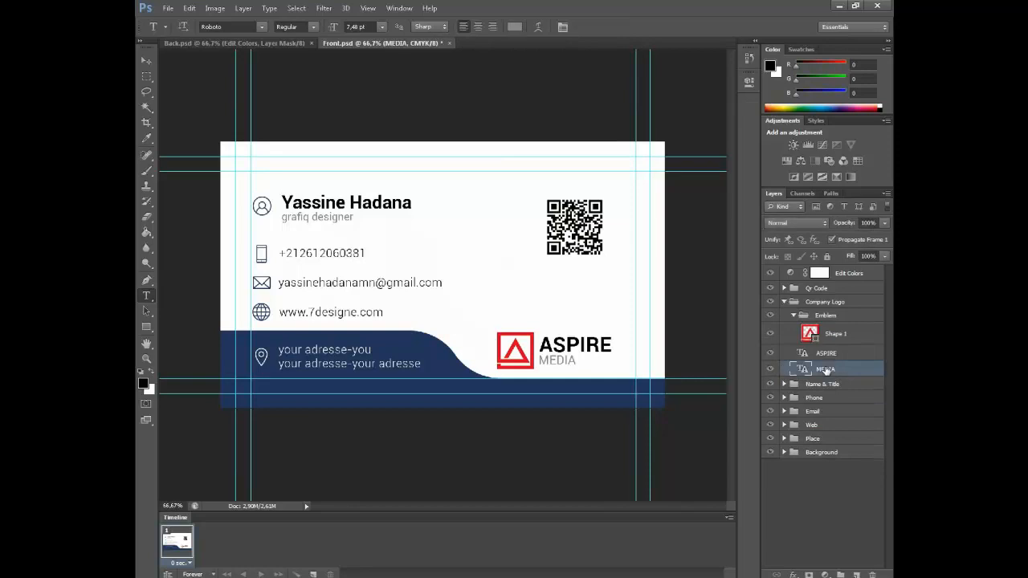
pyautogui.click(558, 362)
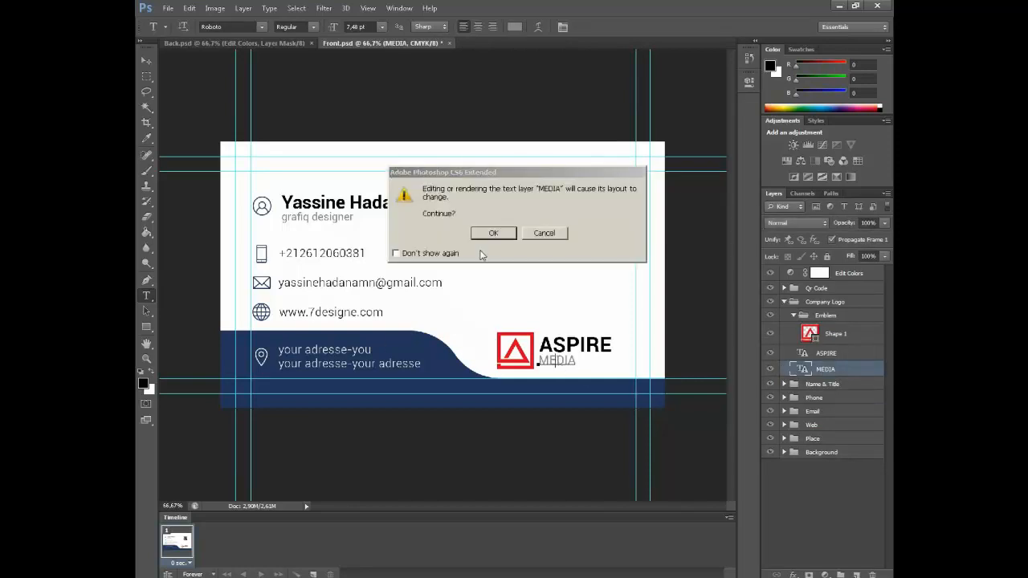
pyautogui.click(490, 232)
pyautogui.doubleClick(553, 363)
pyautogui.write('7designe')
pyautogui.hotkey('ctrl', 'Return')
# Change the ASPIRE logo text to 'Grafiq .D'
pyautogui.click(585, 346)
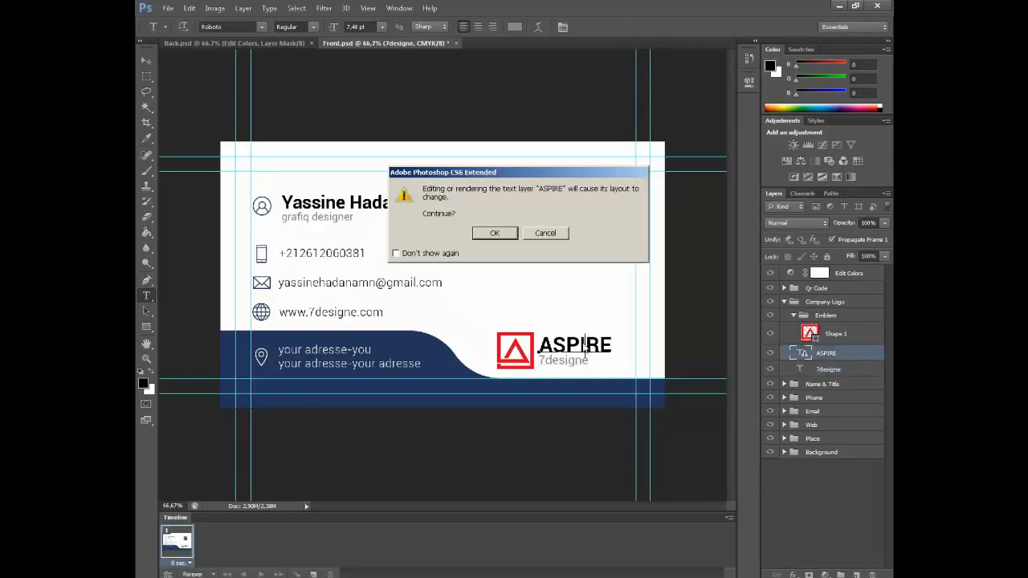
pyautogui.click(495, 233)
pyautogui.doubleClick(576, 347)
pyautogui.write('Grafiq')
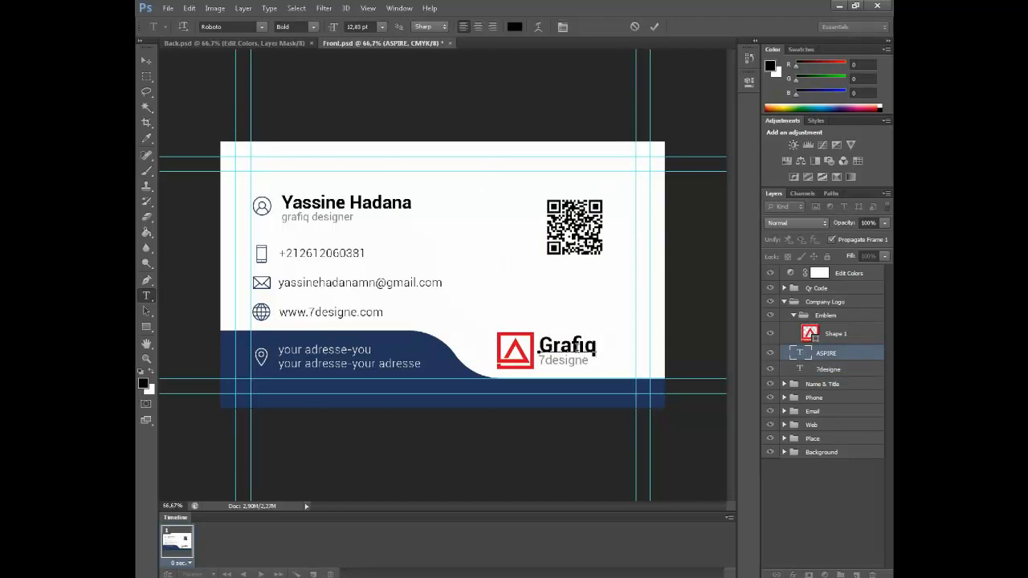
pyautogui.write(' D')
pyautogui.press('BackSpace')
pyautogui.write('.D')
pyautogui.press('Left')
pyautogui.hotkey('ctrl', 'Return')
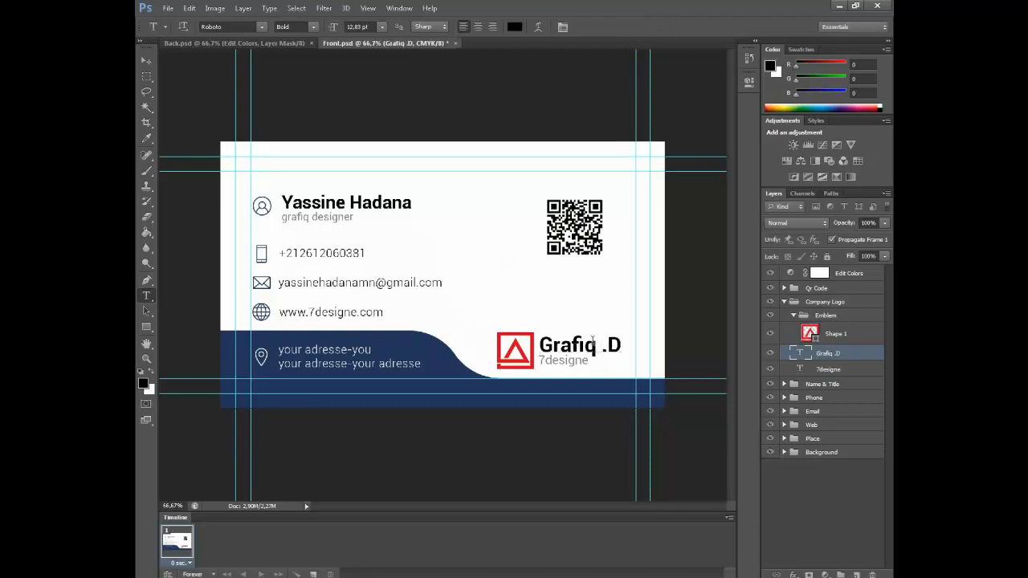
# Inspect the red logo emblem, delete it, then undo to restore it
pyautogui.click(833, 338)
pyautogui.doubleClick(812, 335)
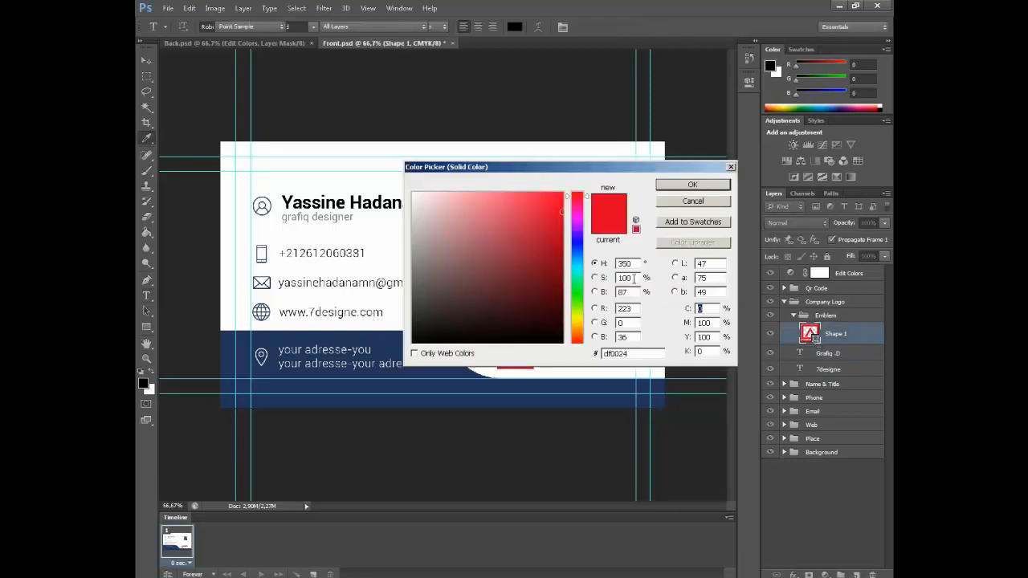
pyautogui.click(682, 202)
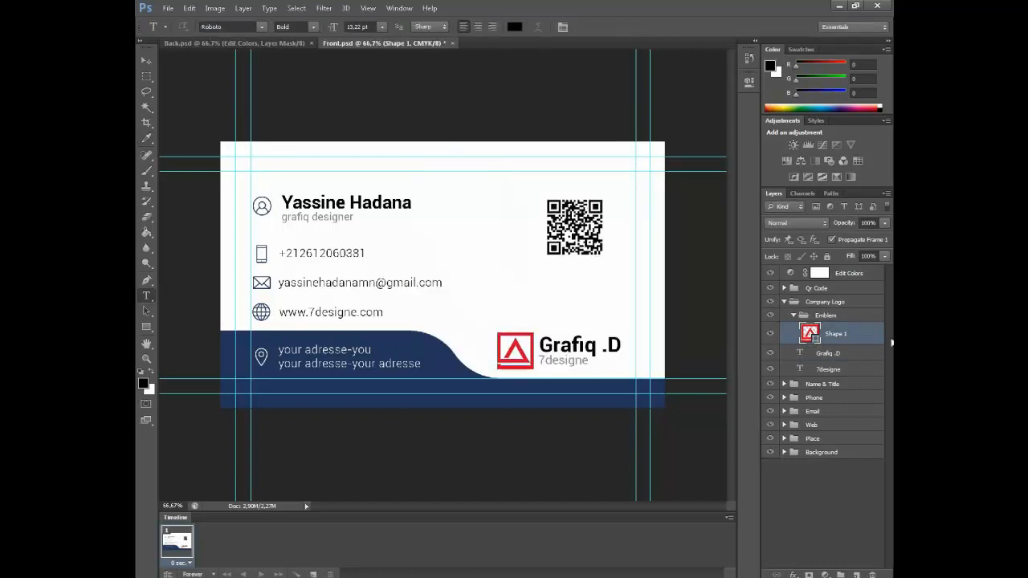
pyautogui.press('F12')
pyautogui.press('Delete')
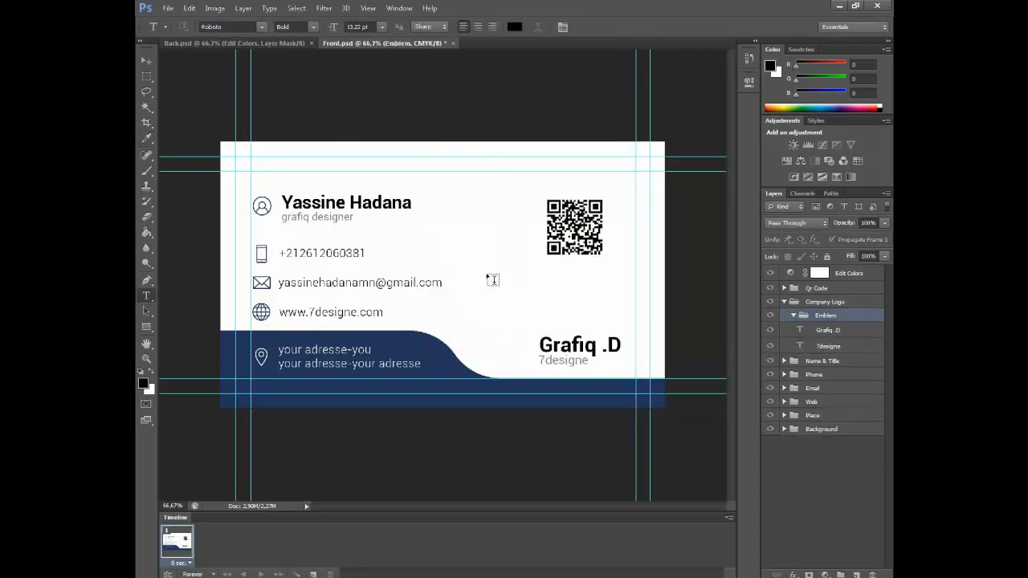
pyautogui.click(168, 8)
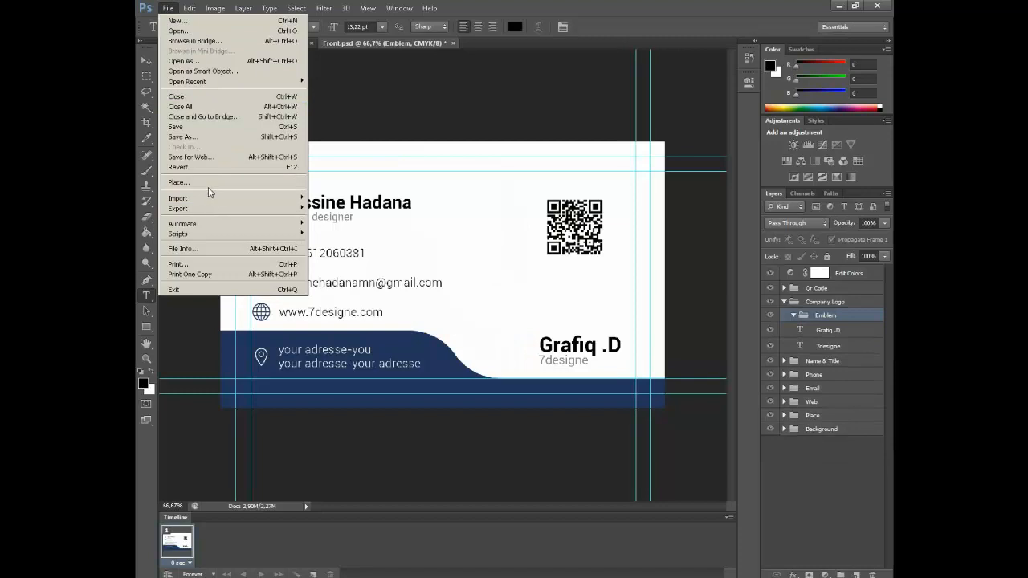
pyautogui.click(844, 492)
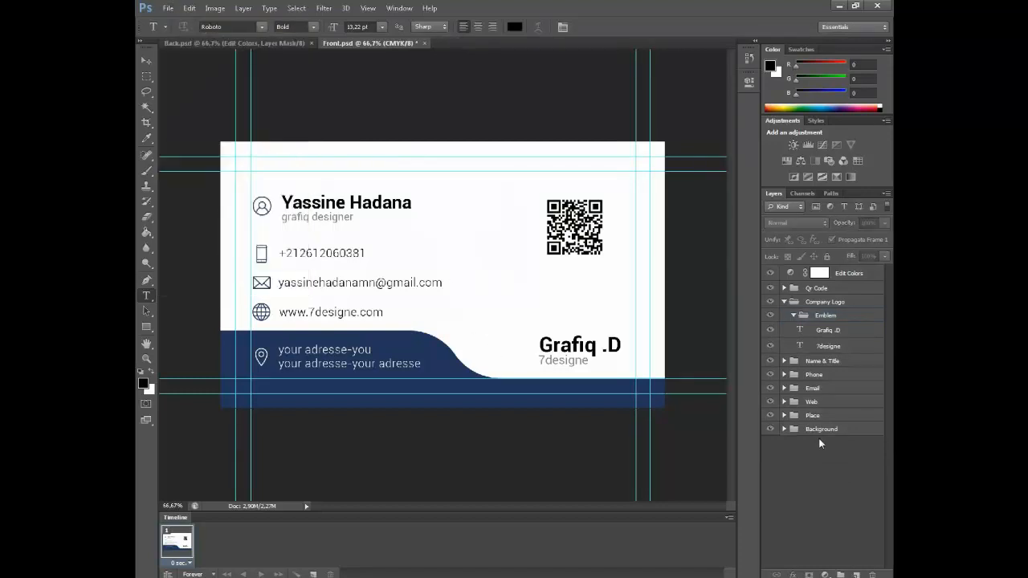
pyautogui.hotkey('ctrl', 'z')
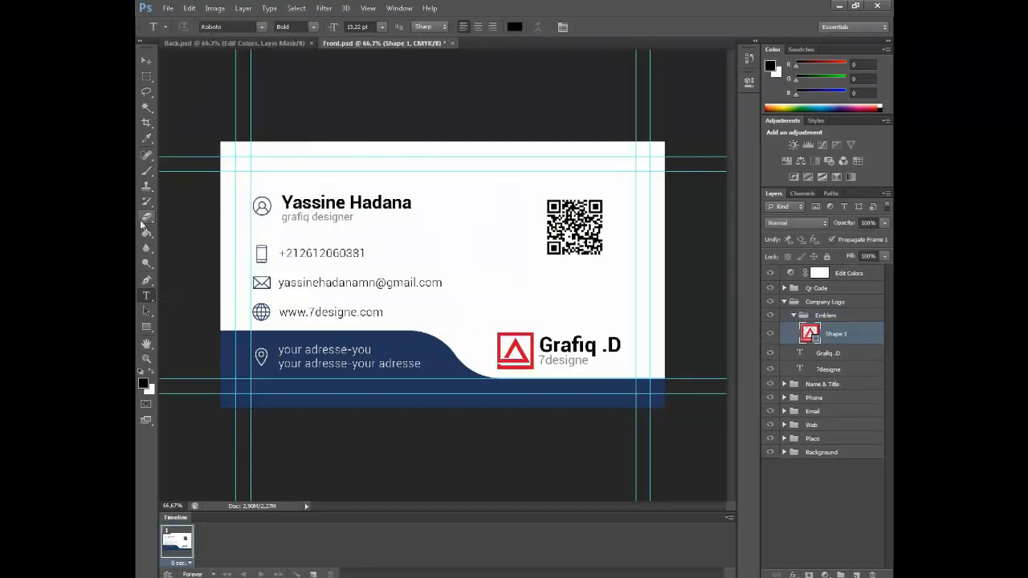
# Sample the card's navy and paint-bucket fill the rasterized red emblem with it
pyautogui.click(146, 232)
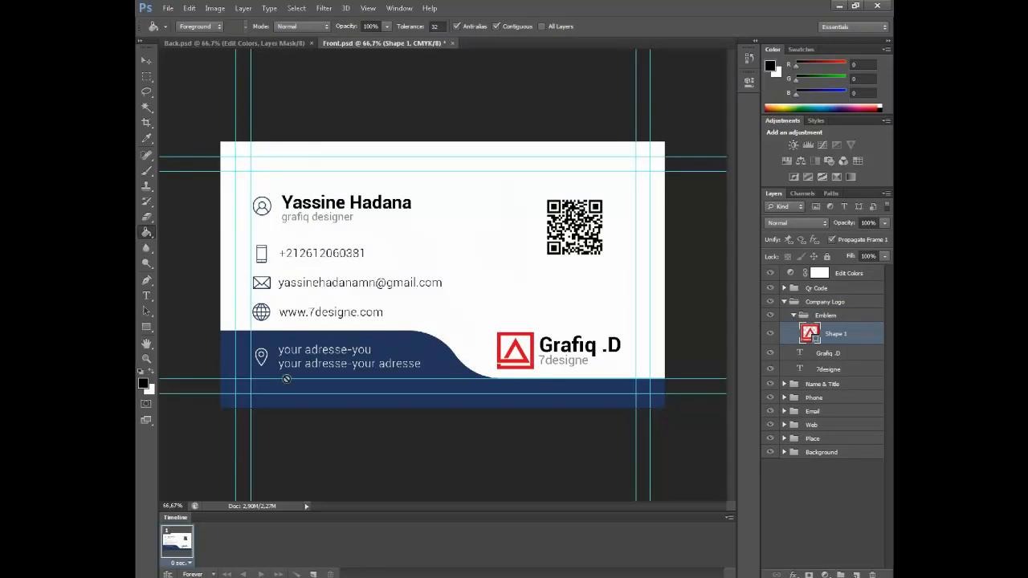
pyautogui.press('i')
pyautogui.click(443, 371)
pyautogui.press('g')
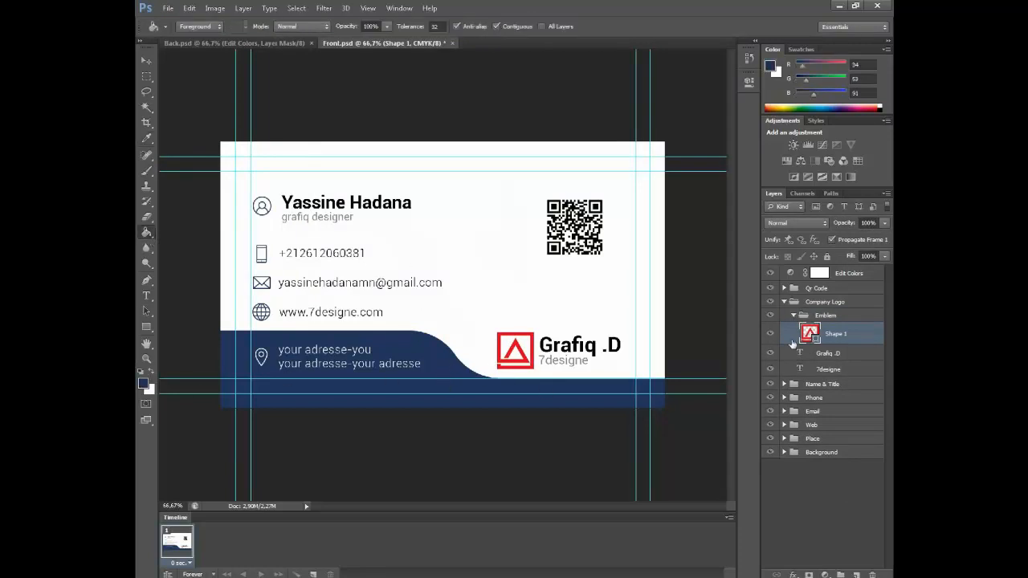
pyautogui.click(521, 351)
pyautogui.press('Return')
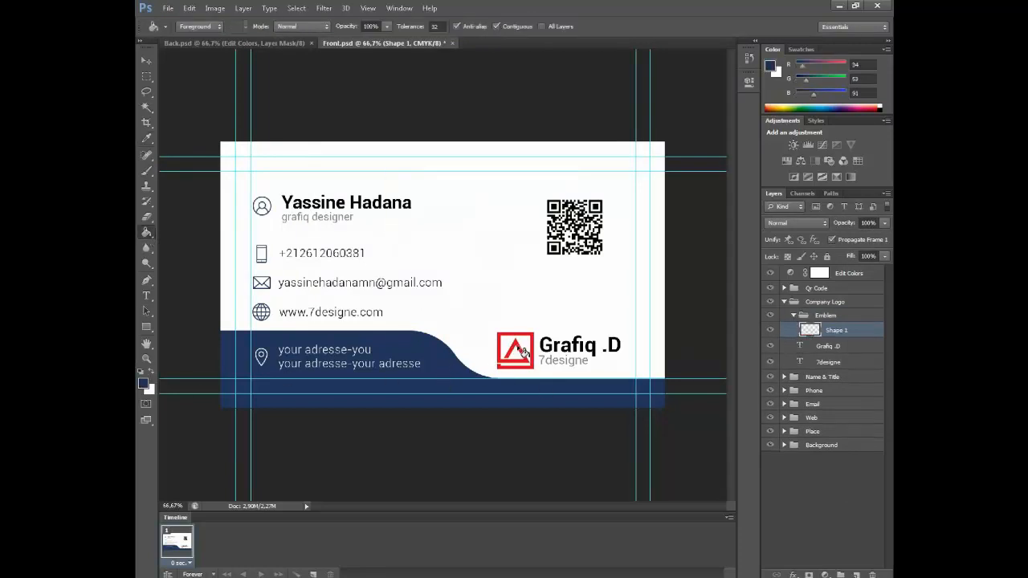
pyautogui.click(519, 351)
pyautogui.click(862, 498)
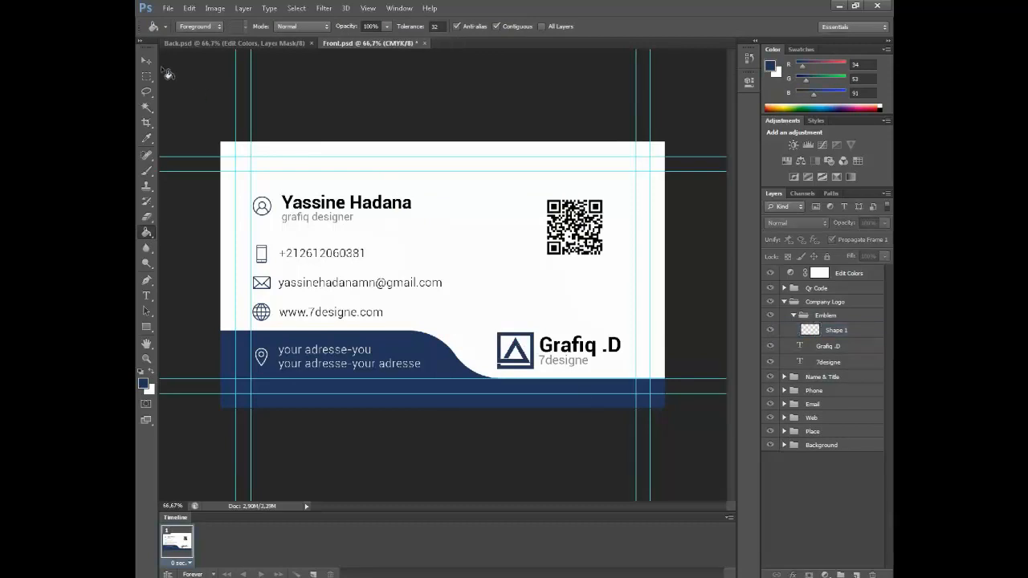
pyautogui.click(146, 61)
pyautogui.click(794, 316)
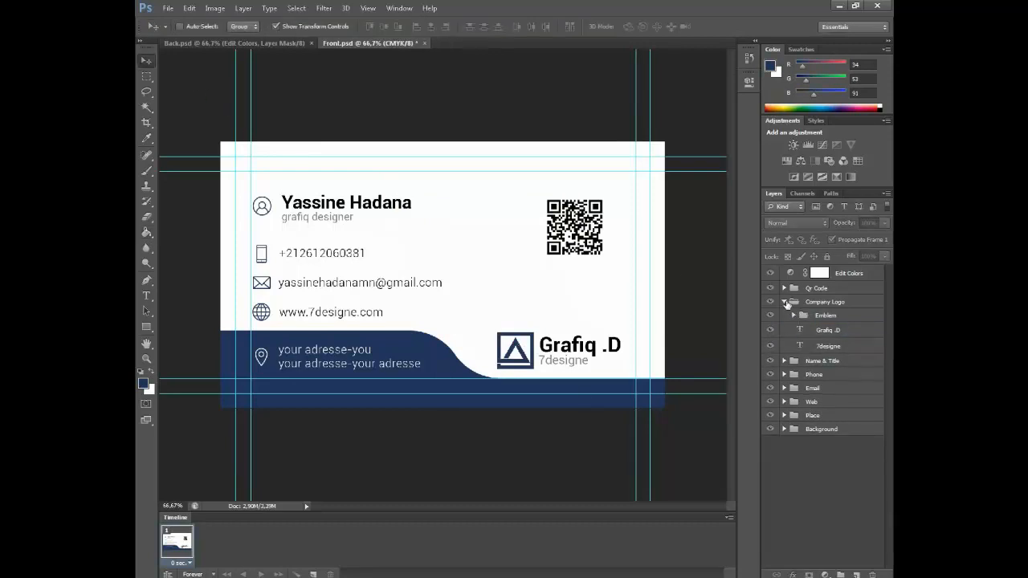
pyautogui.click(784, 302)
pyautogui.click(784, 288)
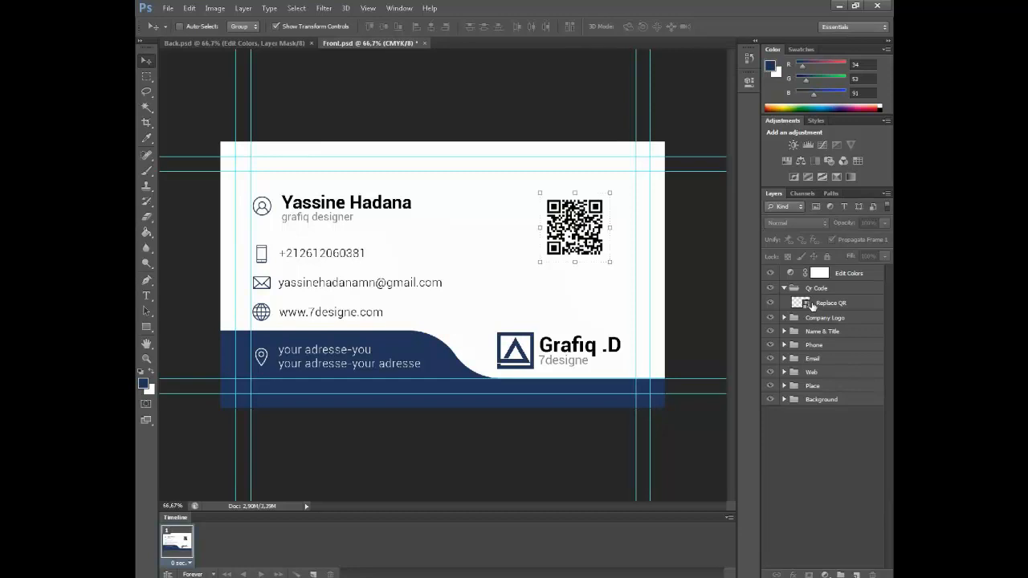
pyautogui.click(812, 306)
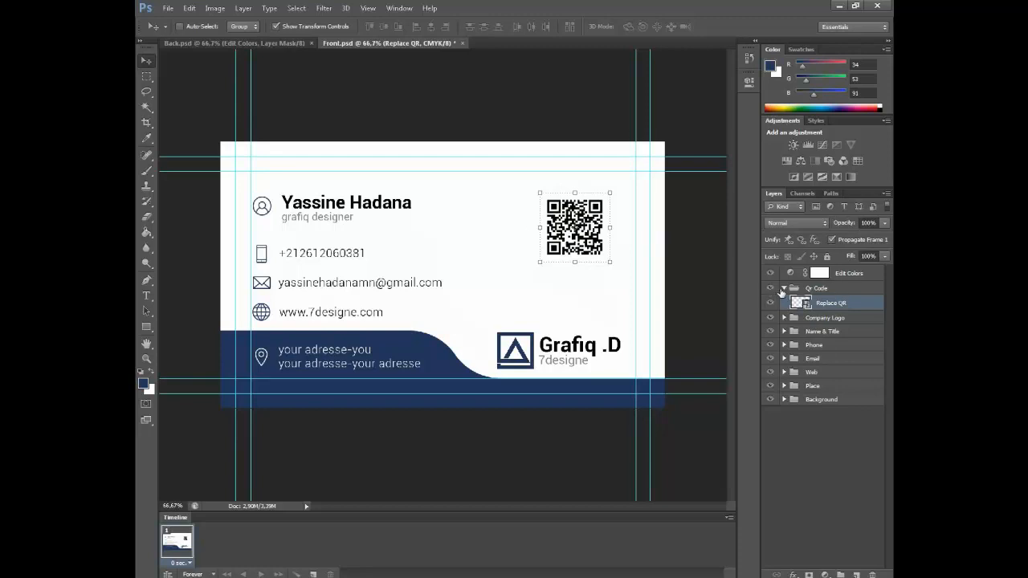
pyautogui.click(781, 291)
pyautogui.click(832, 401)
pyautogui.click(820, 417)
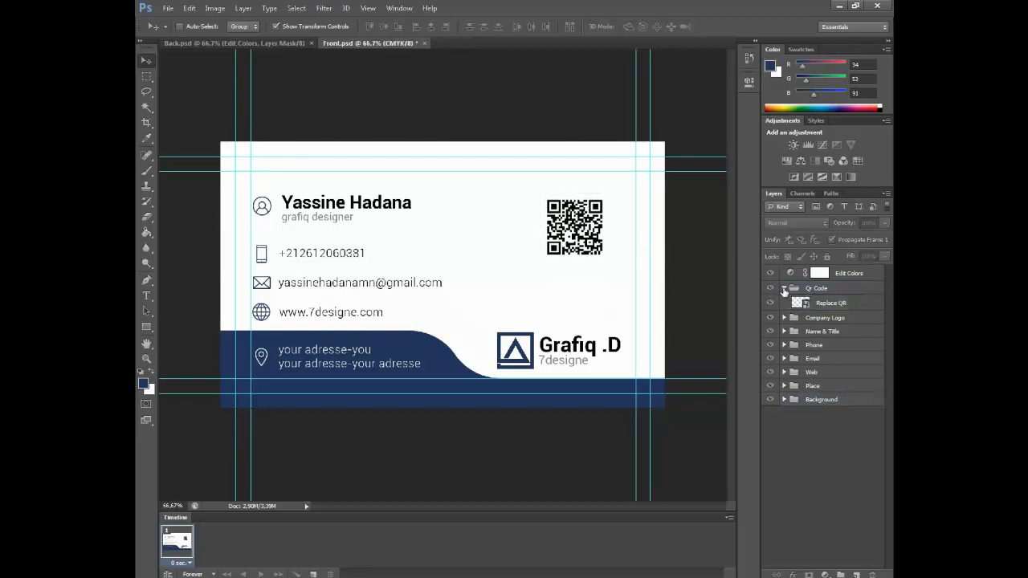
pyautogui.click(783, 289)
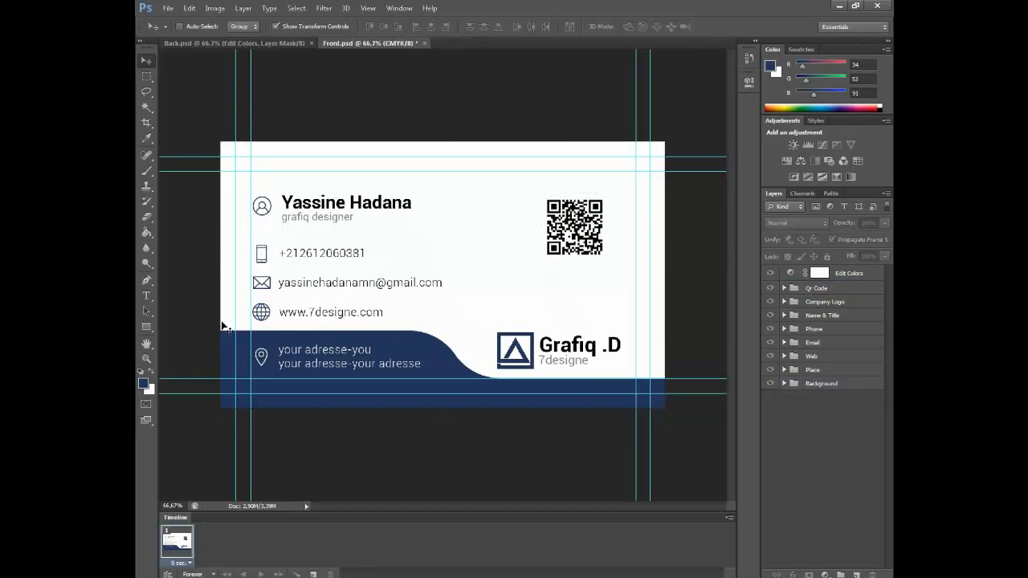
# Save the front card, then Save As to the Desktop in JPEG format
pyautogui.click(169, 8)
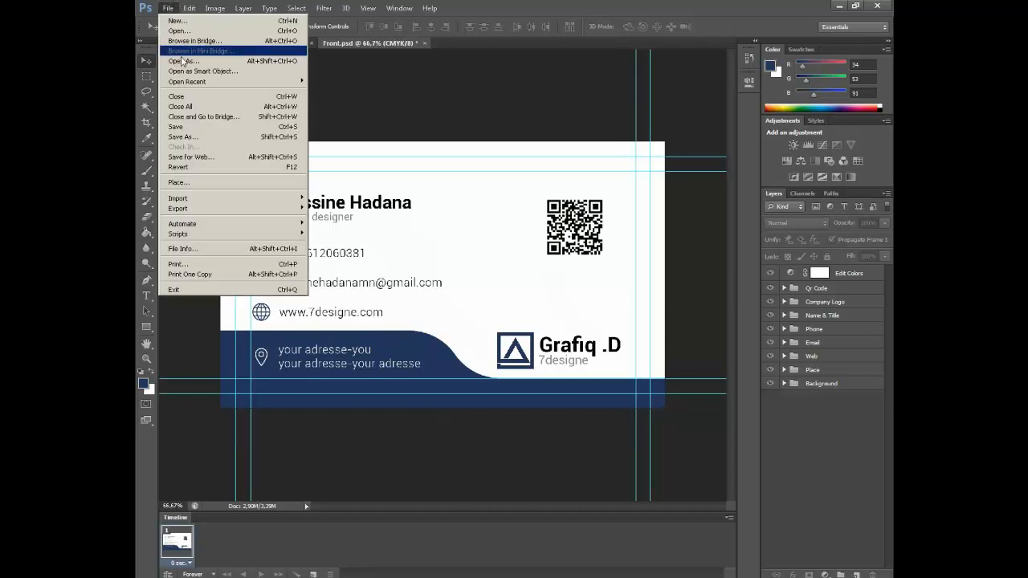
pyautogui.click(187, 127)
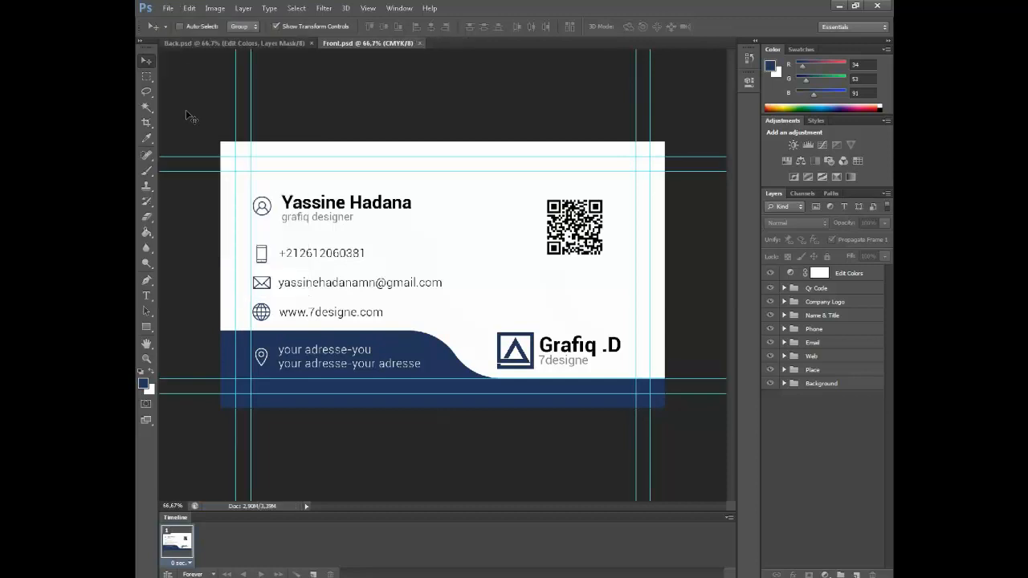
pyautogui.click(169, 8)
pyautogui.click(221, 138)
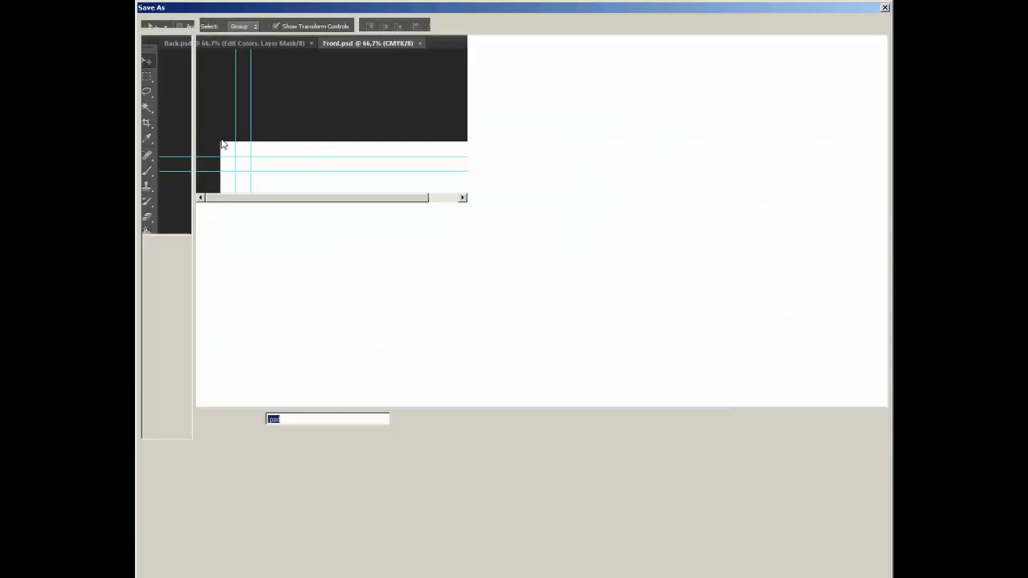
pyautogui.click(167, 92)
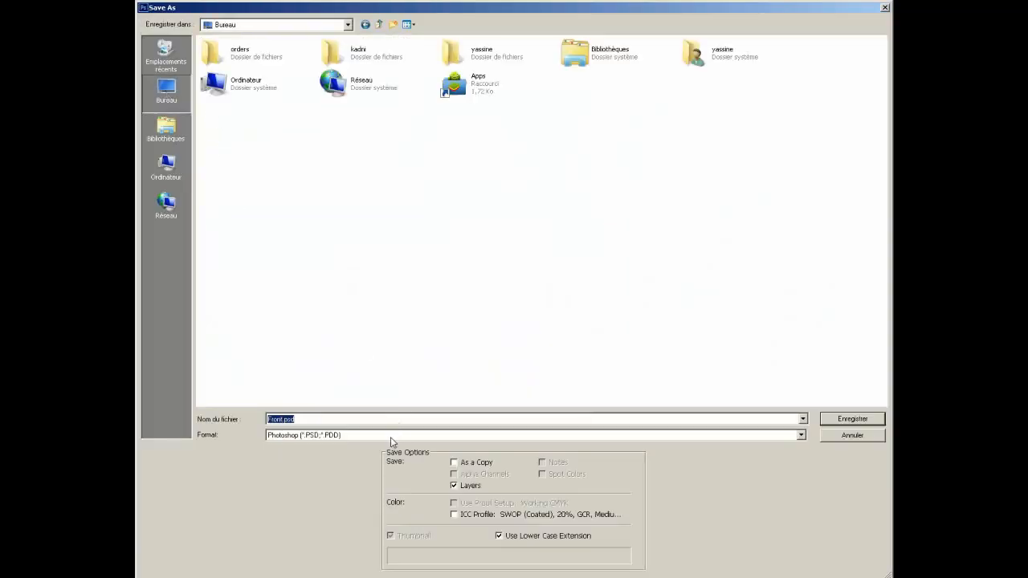
pyautogui.click(397, 433)
pyautogui.click(348, 486)
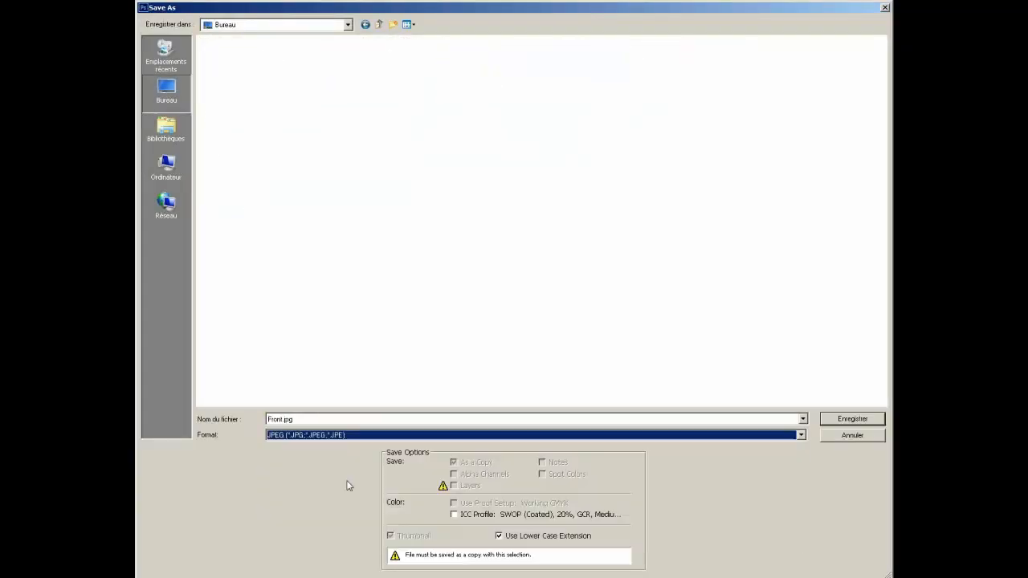
# Name the copy Front.jpg and save it at Maximum quality 12
pyautogui.doubleClick(320, 418)
pyautogui.click(852, 423)
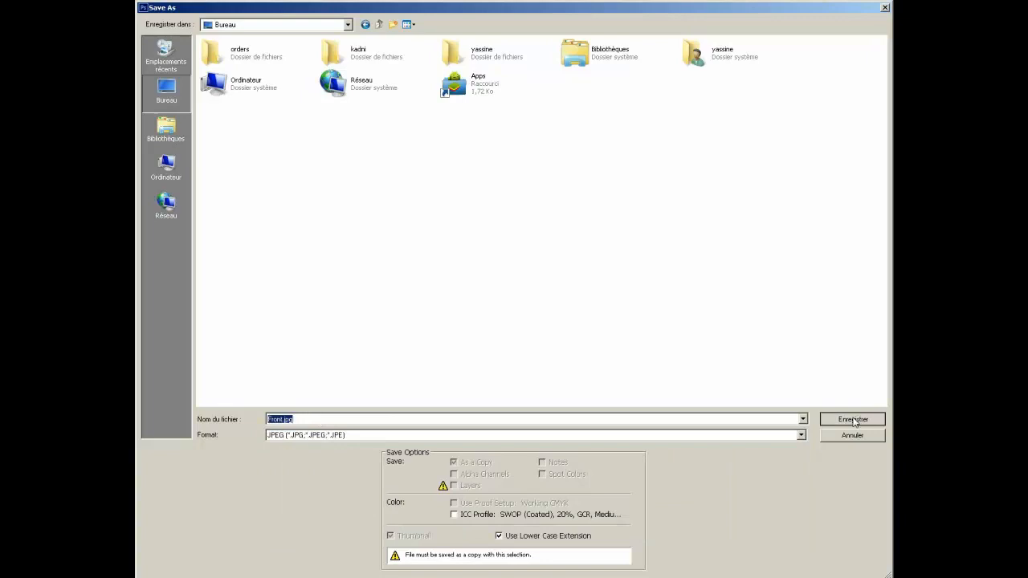
pyautogui.moveTo(527, 215); pyautogui.dragTo(555, 216)
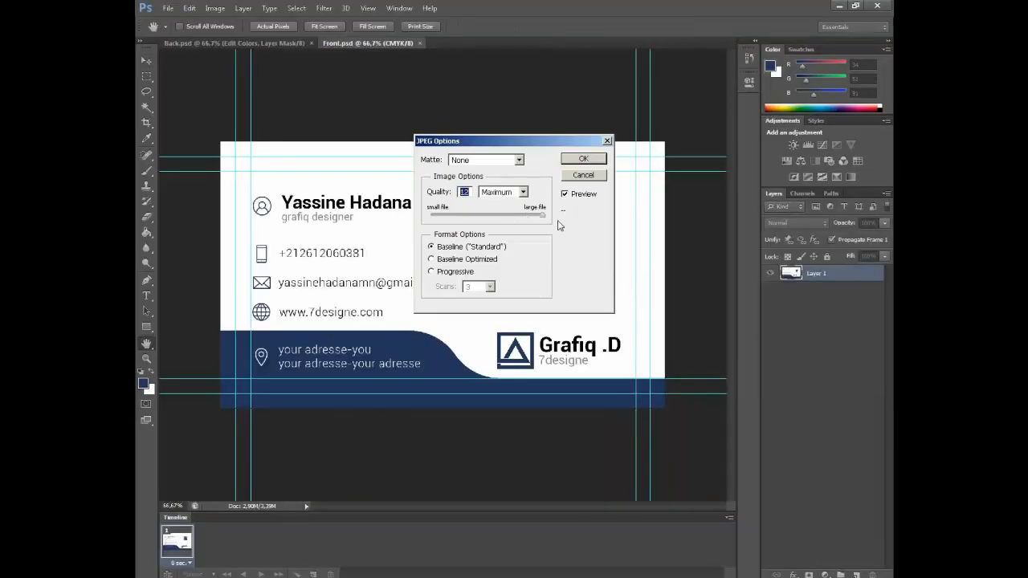
pyautogui.click(515, 192)
pyautogui.click(495, 232)
pyautogui.click(584, 159)
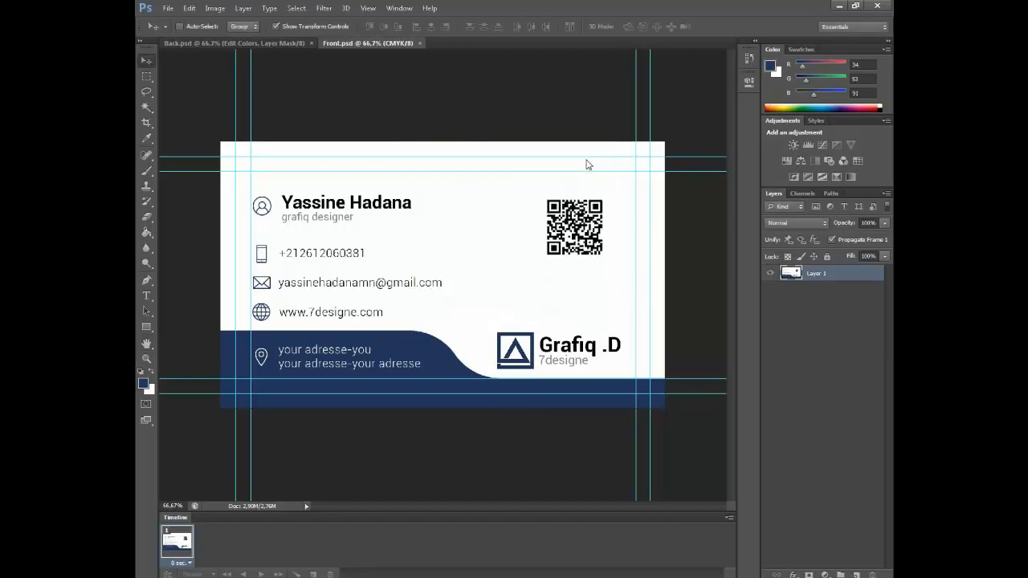
# Close Front.psd and draw a rectangle bar along the back card's bottom guides
pyautogui.click(418, 43)
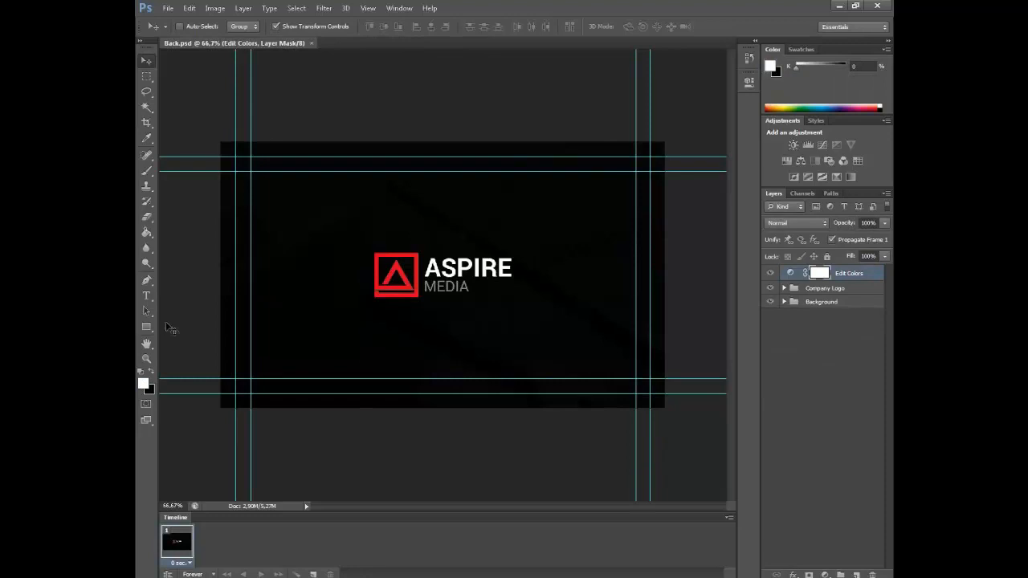
pyautogui.click(146, 327)
pyautogui.moveTo(215, 370); pyautogui.dragTo(663, 407)
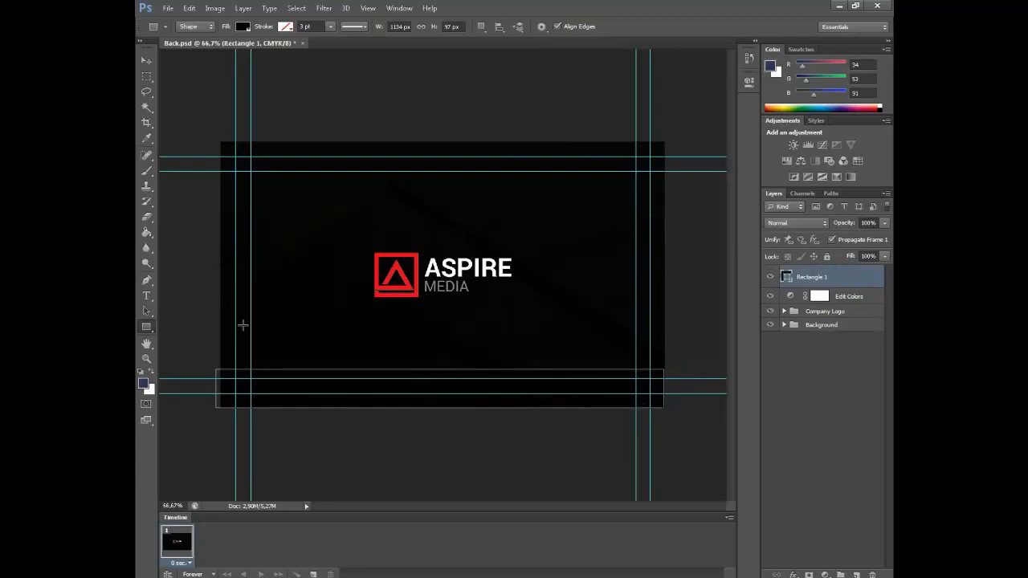
# Fill the bottom Rectangle 1 bar with navy 22355b copied from the foreground colour
pyautogui.click(243, 27)
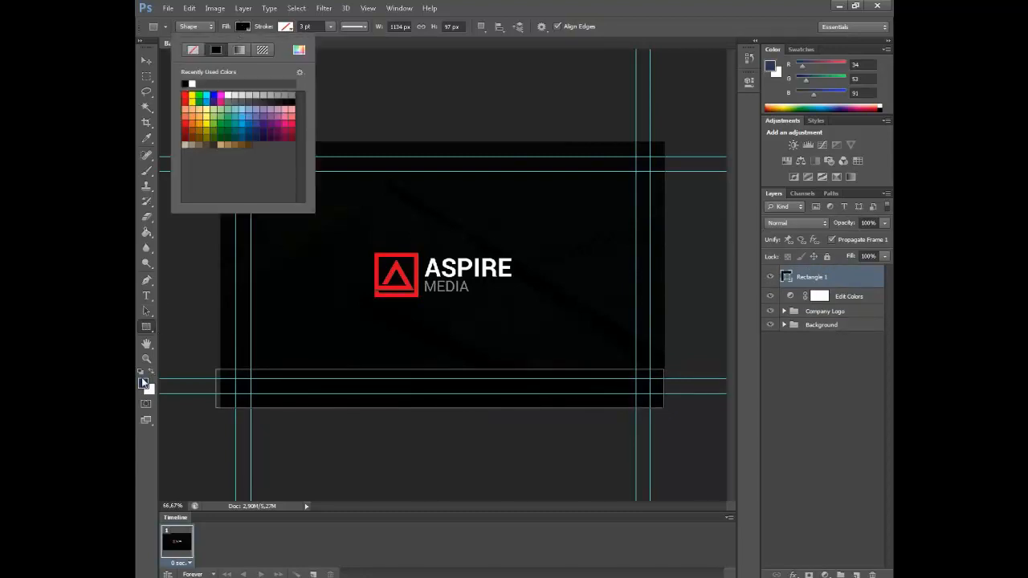
pyautogui.click(144, 385)
pyautogui.doubleClick(634, 354)
pyautogui.hotkey('ctrl', 'c')
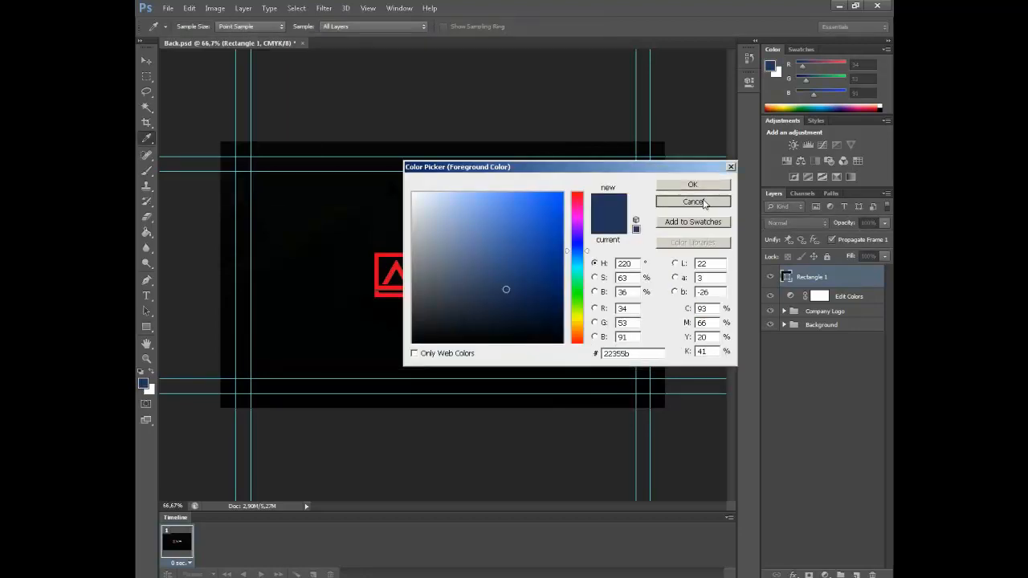
pyautogui.click(692, 201)
pyautogui.doubleClick(787, 277)
pyautogui.doubleClick(642, 355)
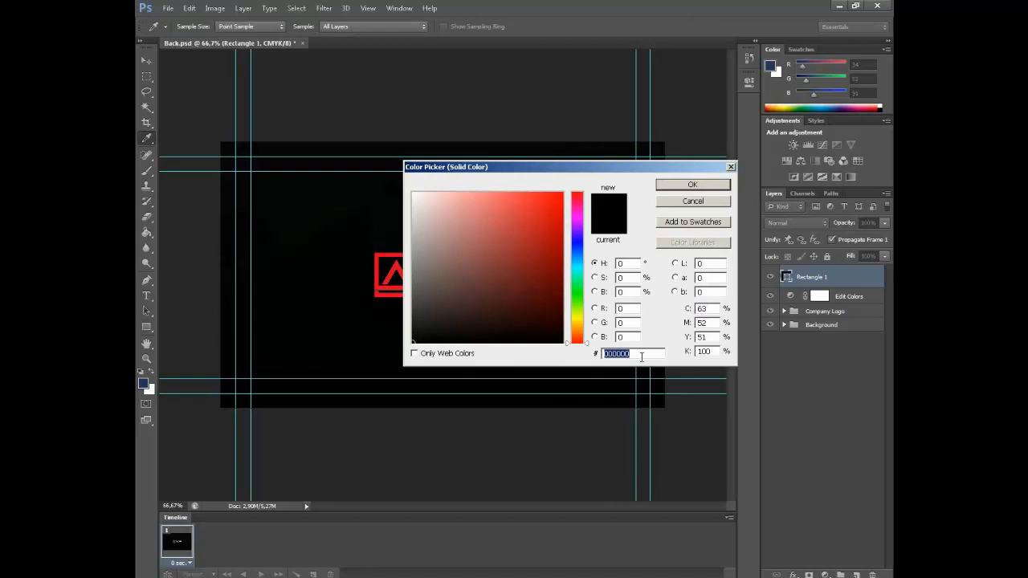
pyautogui.hotkey('ctrl', 'v')
pyautogui.click(692, 184)
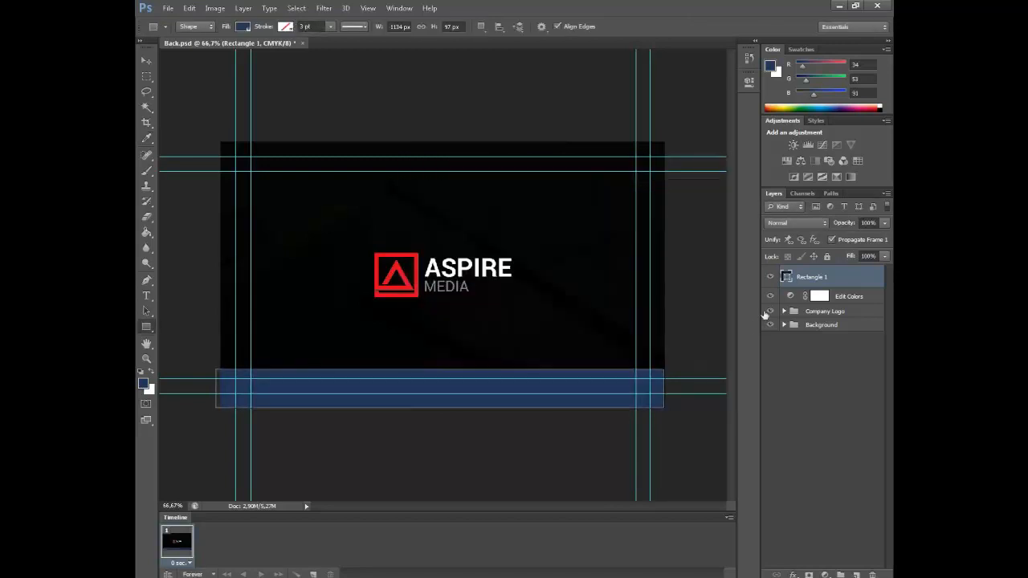
# Select the Rectangle 1 bar layer and nudge its left edge slightly into place
pyautogui.click(146, 60)
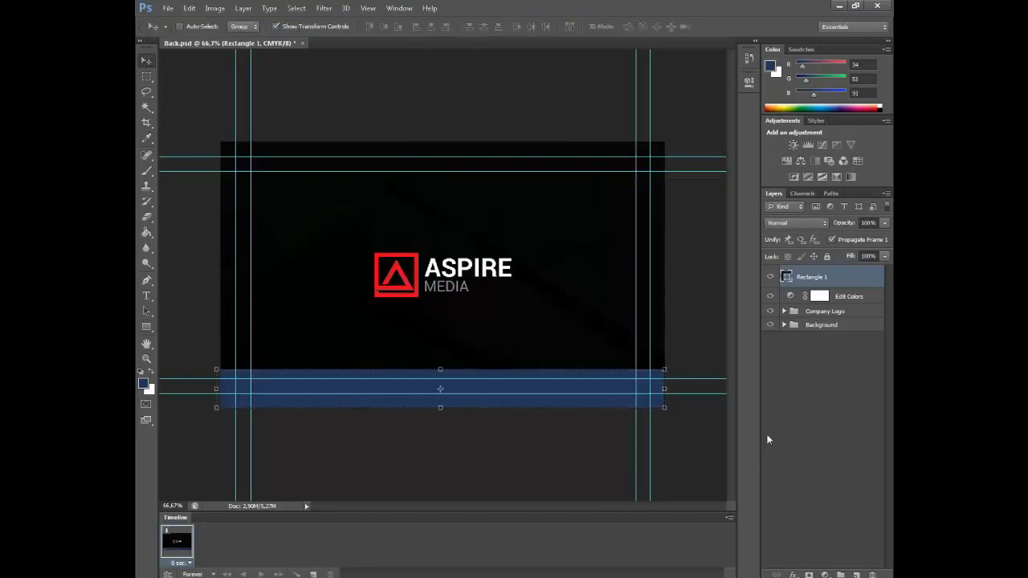
pyautogui.click(766, 433)
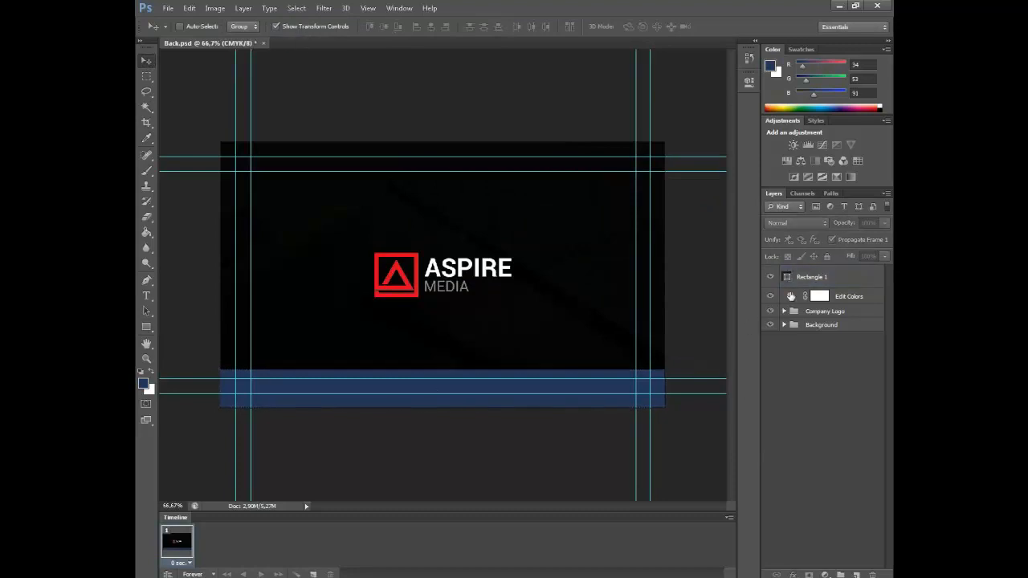
pyautogui.click(795, 294)
pyautogui.click(798, 276)
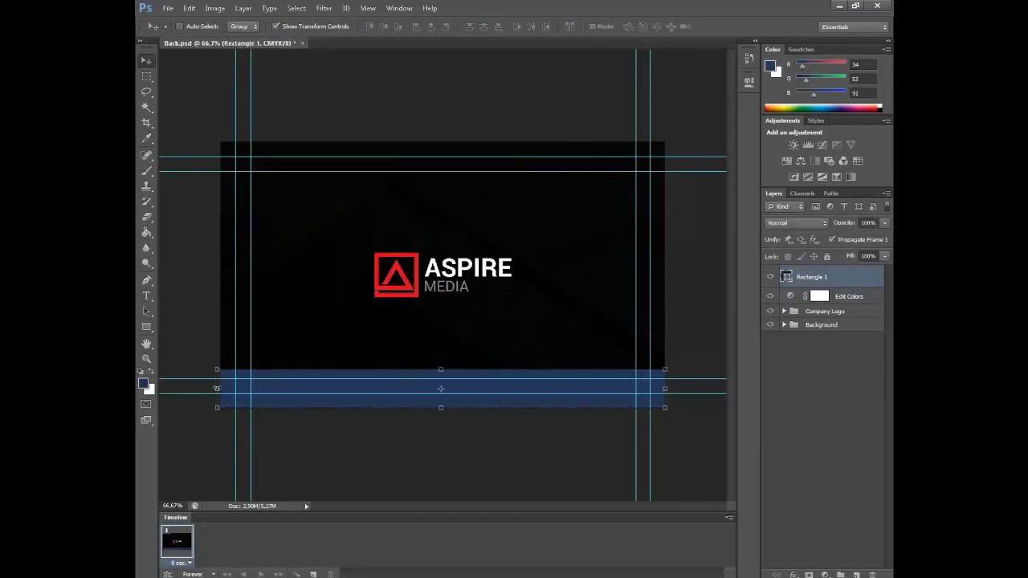
pyautogui.moveTo(217, 388); pyautogui.dragTo(221, 389)
pyautogui.press('Return')
# Duplicate the navy bar as Rectangle 1 copy along the card's top edge
pyautogui.moveTo(477, 394); pyautogui.dragTo(475, 165)
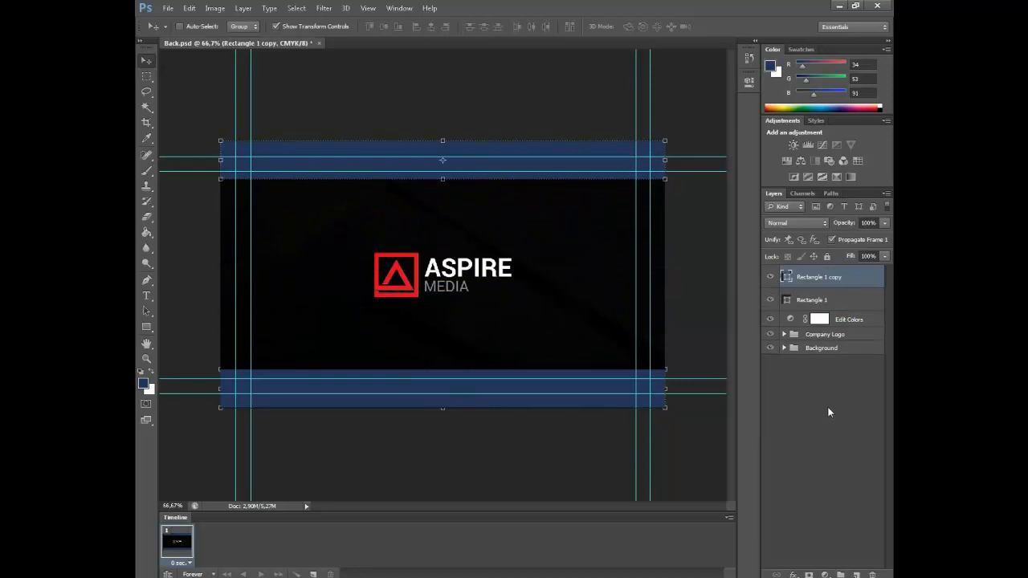
pyautogui.click(825, 363)
pyautogui.click(835, 276)
pyautogui.click(830, 425)
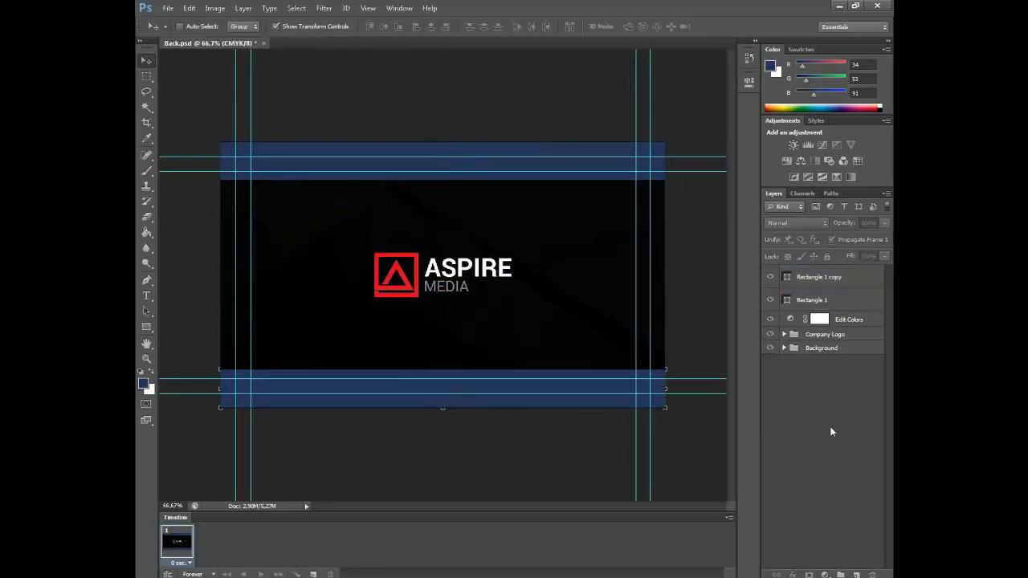
# Change the bg copy layer's fill colour to white (#ffffff)
pyautogui.click(784, 347)
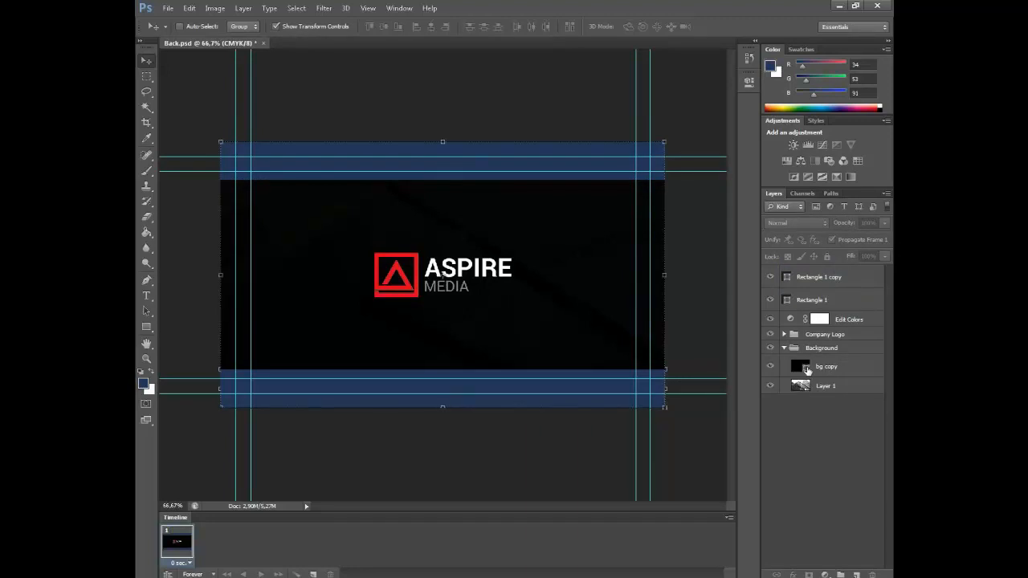
pyautogui.doubleClick(807, 367)
pyautogui.moveTo(414, 223); pyautogui.dragTo(405, 184)
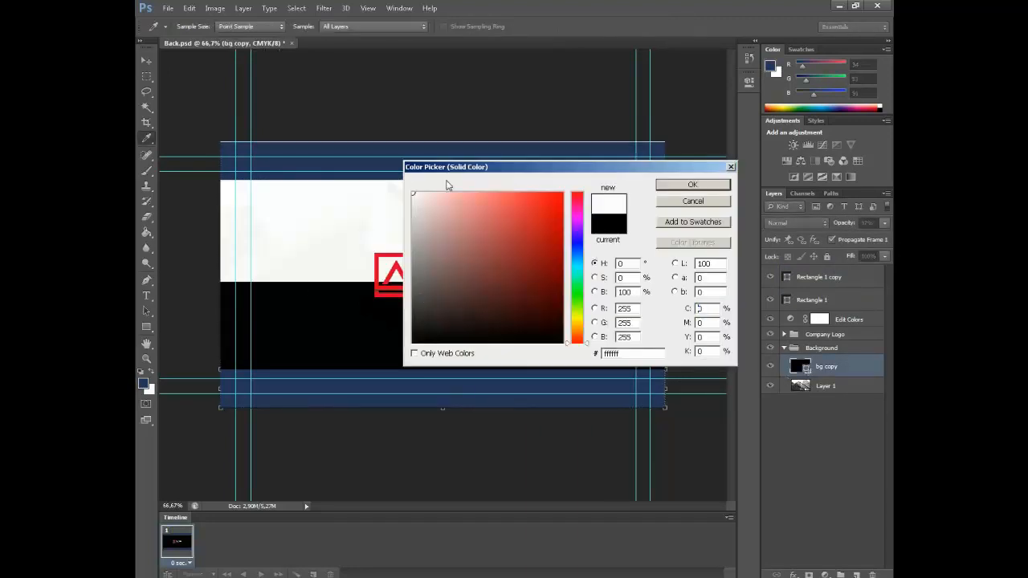
pyautogui.click(675, 189)
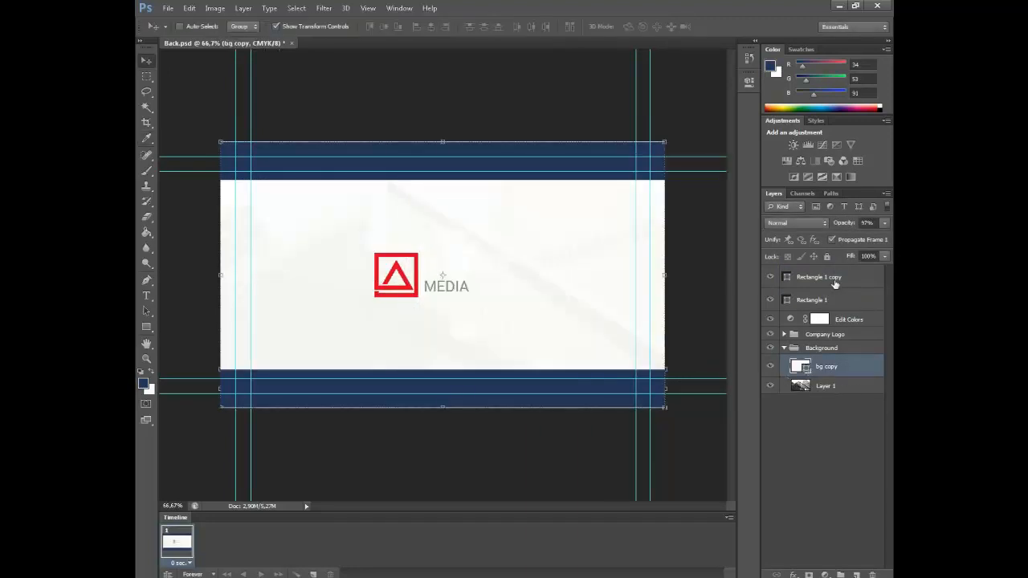
# Delete the textured Layer 1 from the Background group
pyautogui.click(835, 280)
pyautogui.click(840, 427)
pyautogui.click(817, 386)
pyautogui.press('Delete')
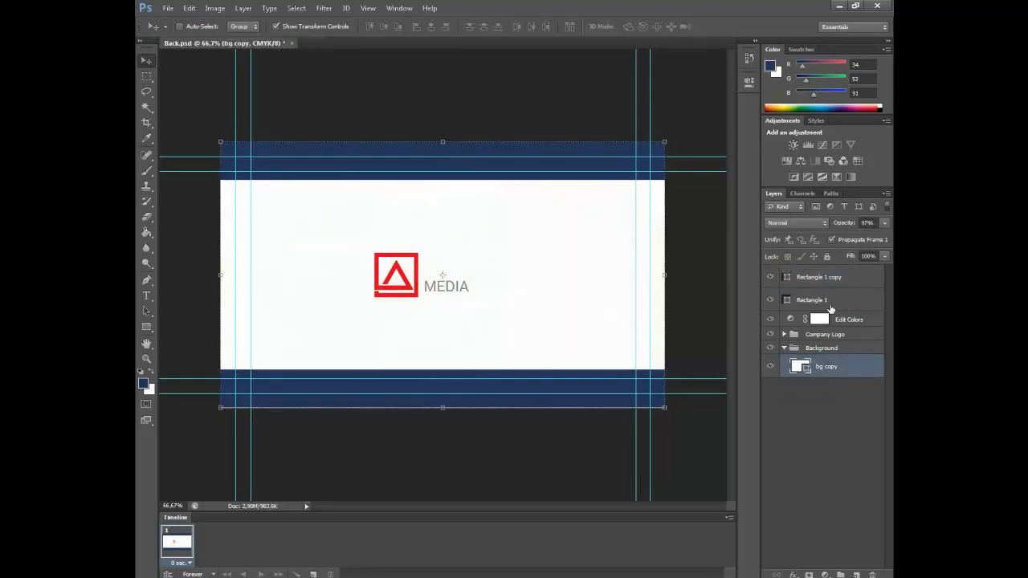
# Collapse the Background group and select the Shape 1 emblem inside Company Logo
pyautogui.click(829, 306)
pyautogui.click(828, 400)
pyautogui.click(785, 349)
pyautogui.click(784, 334)
pyautogui.click(815, 371)
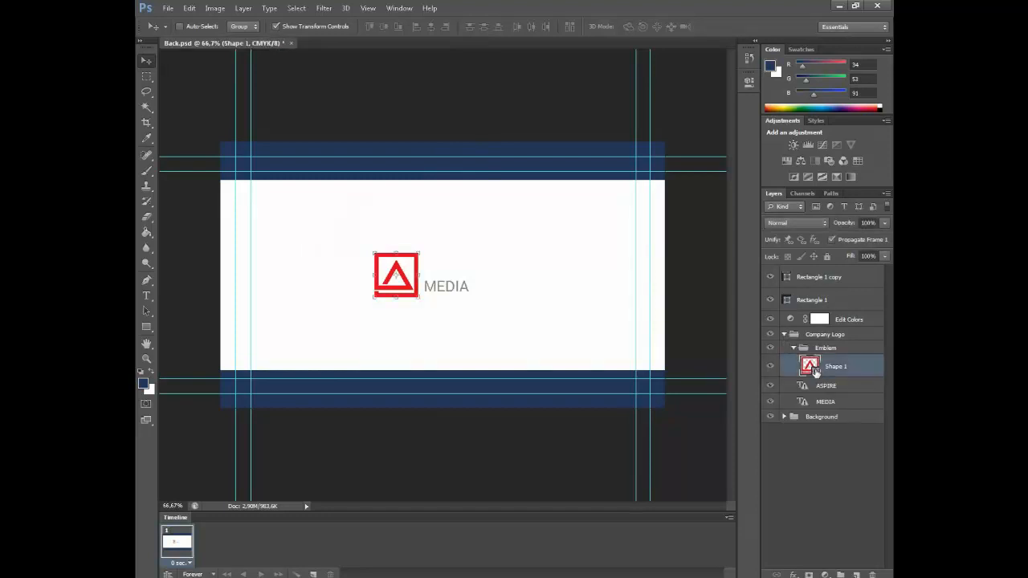
# Rasterize the Shape 1 emblem and fill it navy with the Paint Bucket
pyautogui.click(146, 232)
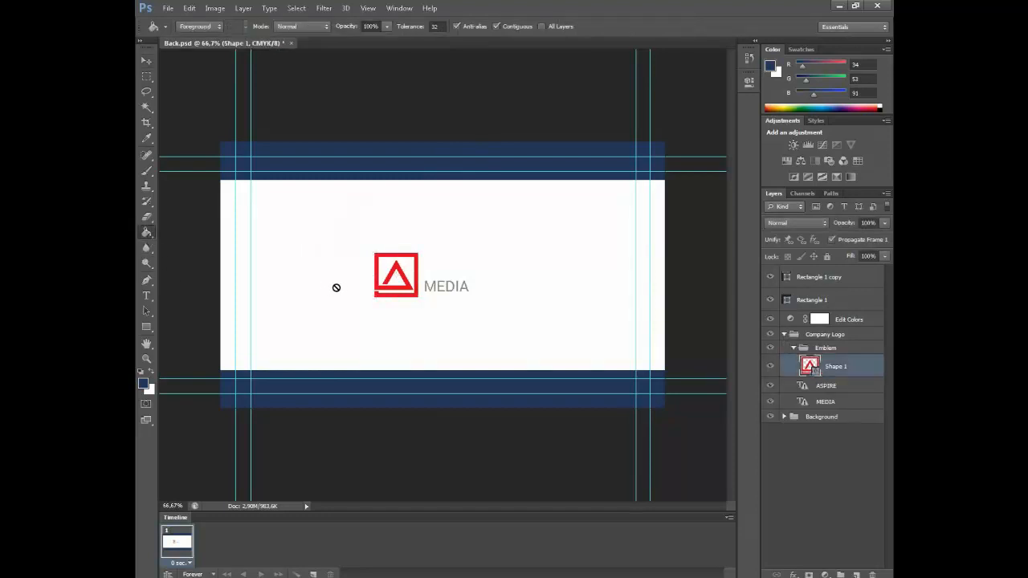
pyautogui.click(377, 274)
pyautogui.press('Return')
pyautogui.click(377, 274)
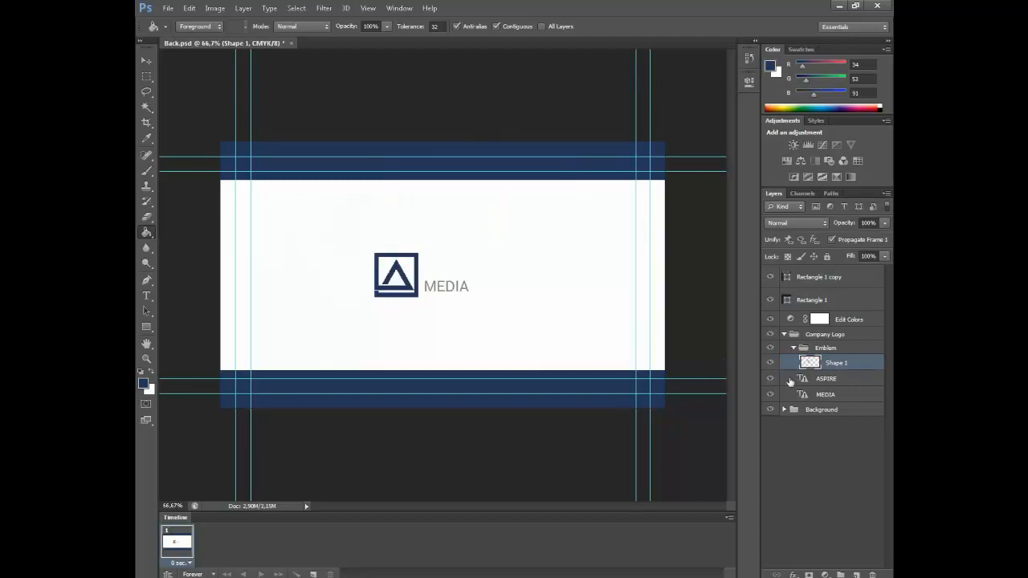
# Replace the ASPIRE text with the card owner's full name in black
pyautogui.click(850, 384)
pyautogui.click(146, 295)
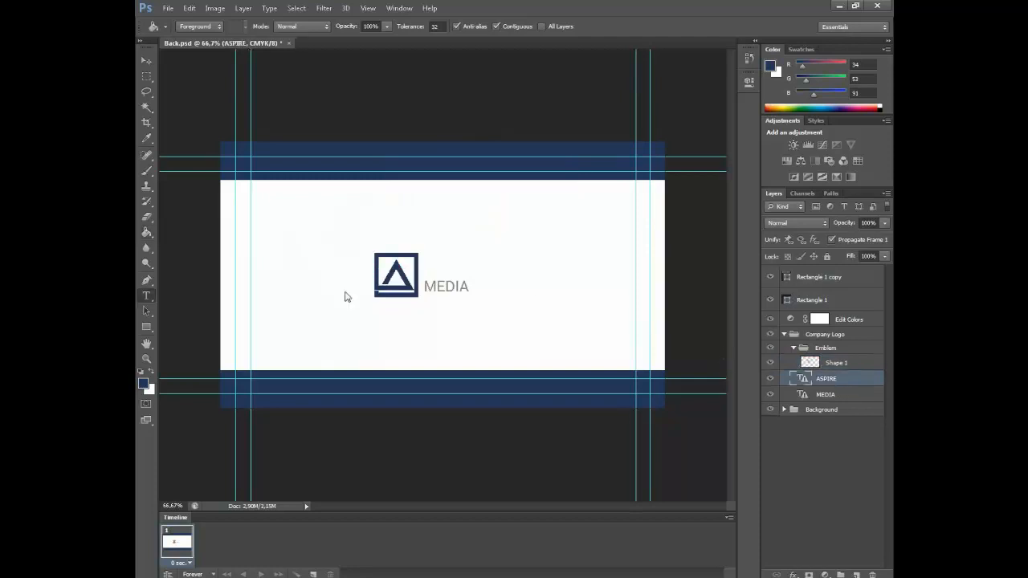
pyautogui.click(440, 273)
pyautogui.click(494, 233)
pyautogui.doubleClick(468, 273)
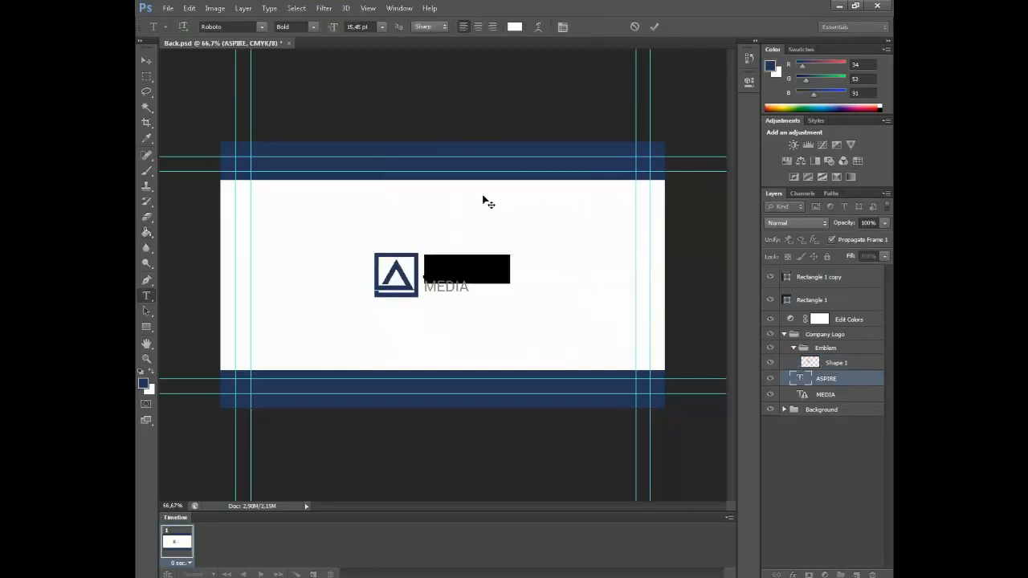
pyautogui.click(514, 27)
pyautogui.moveTo(428, 328); pyautogui.dragTo(395, 361)
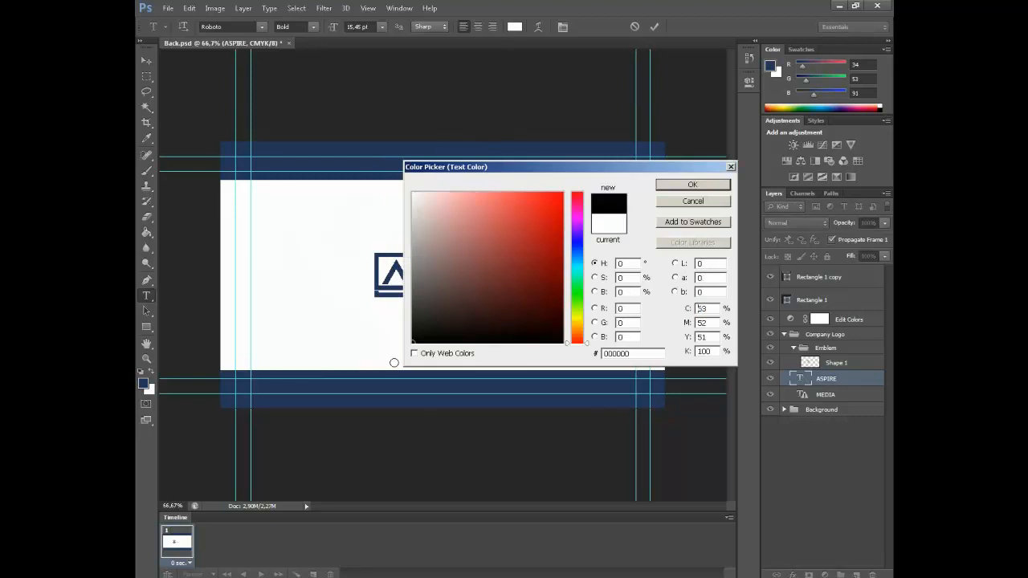
pyautogui.click(692, 186)
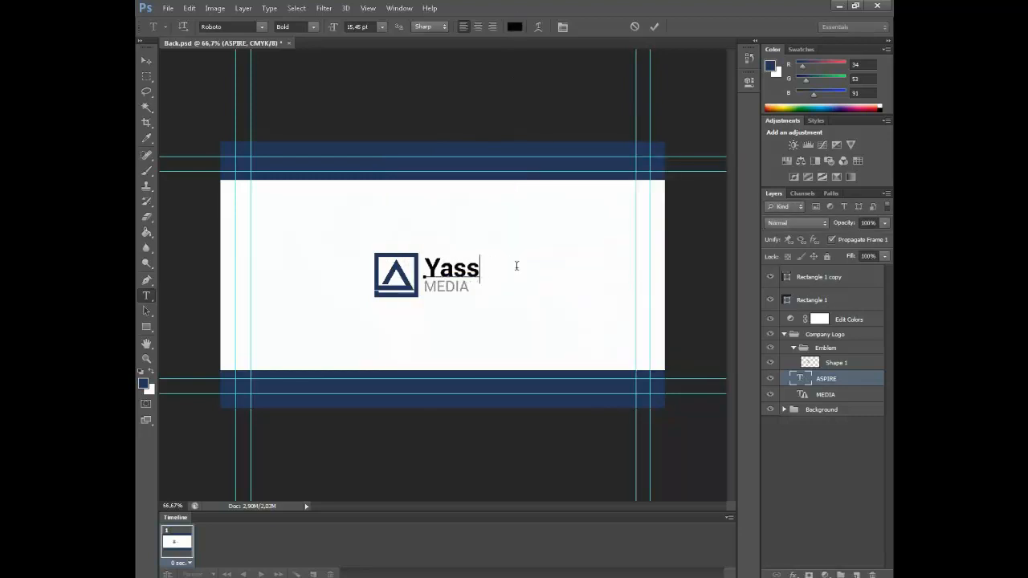
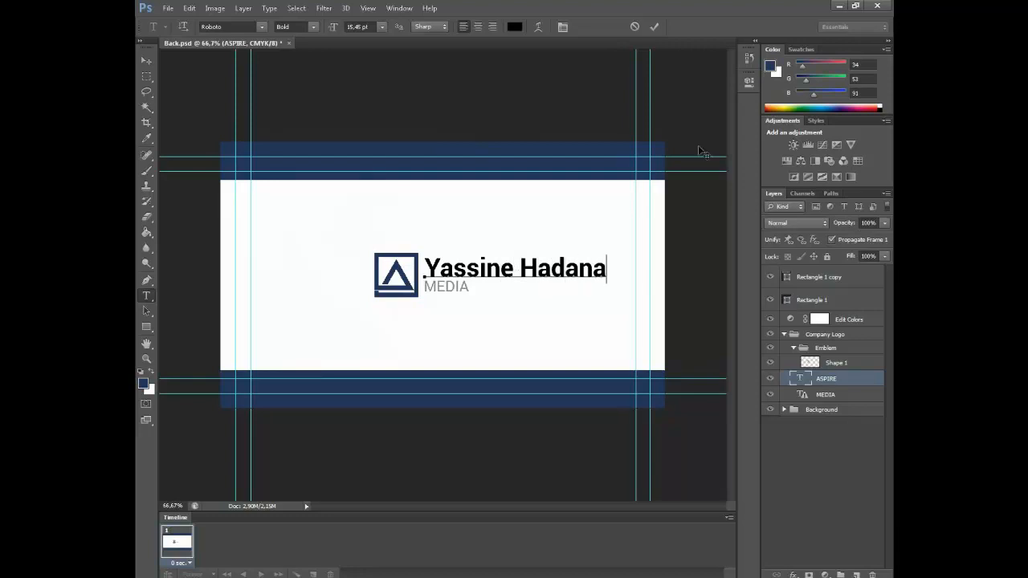
pyautogui.click(654, 26)
# Replace the MEDIA text with the job title, correcting its first letter
pyautogui.click(455, 286)
pyautogui.click(487, 234)
pyautogui.doubleClick(455, 286)
pyautogui.write('grafic Designer')
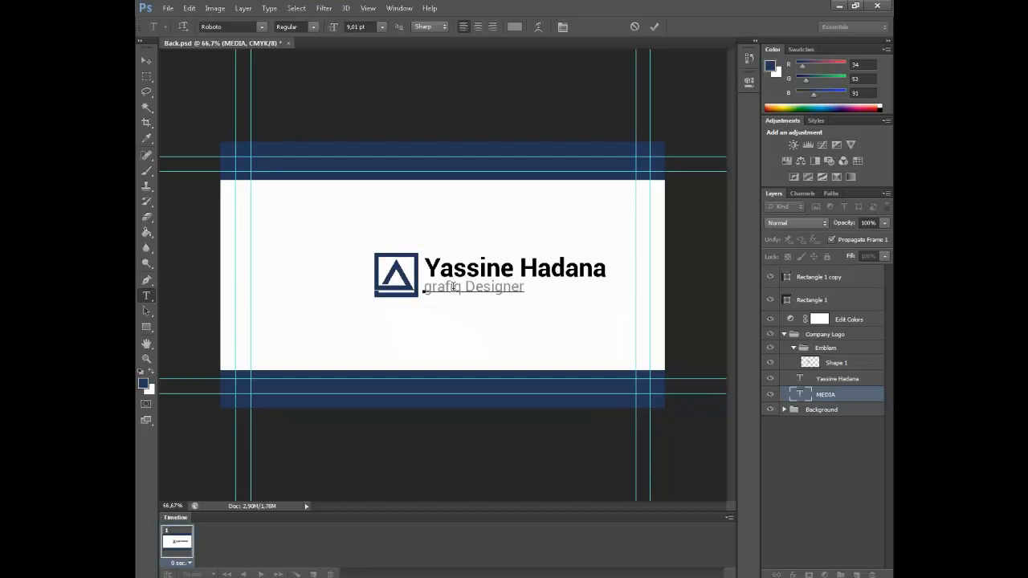
pyautogui.press('Delete')
# Finish the job title as 'Grafiq Designer' and commit the text
pyautogui.write('G')
pyautogui.click(653, 27)
pyautogui.click(146, 61)
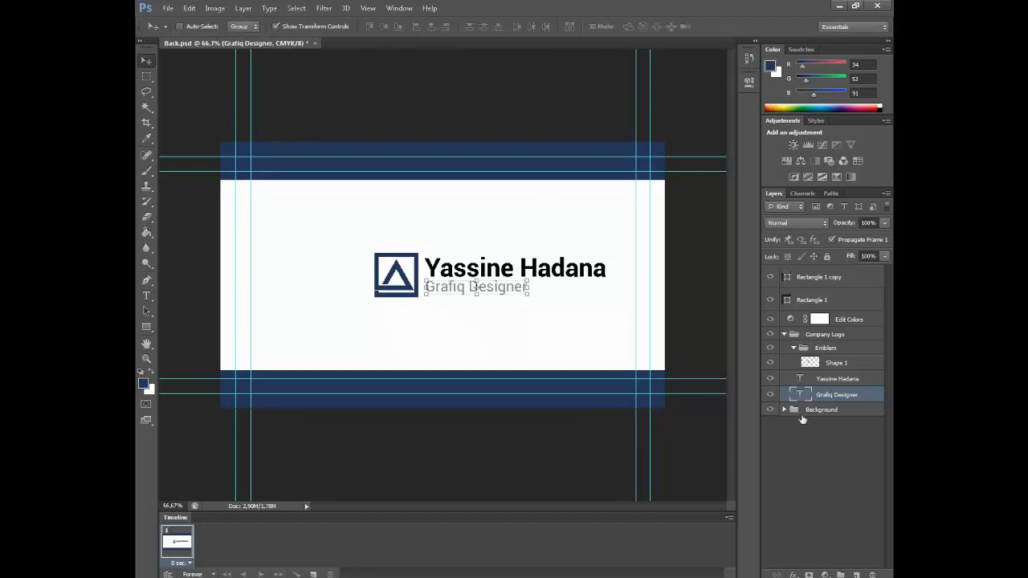
# Align the Company Logo and Background groups on their horizontal centres
pyautogui.keyDown('shift'); pyautogui.click(843, 383); pyautogui.keyUp('shift')
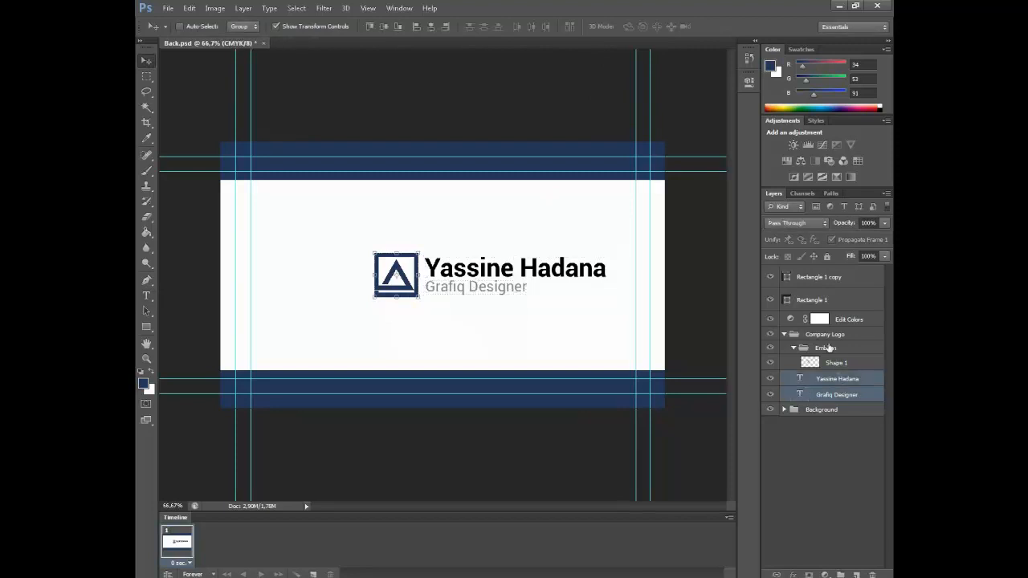
pyautogui.click(828, 347)
pyautogui.click(826, 334)
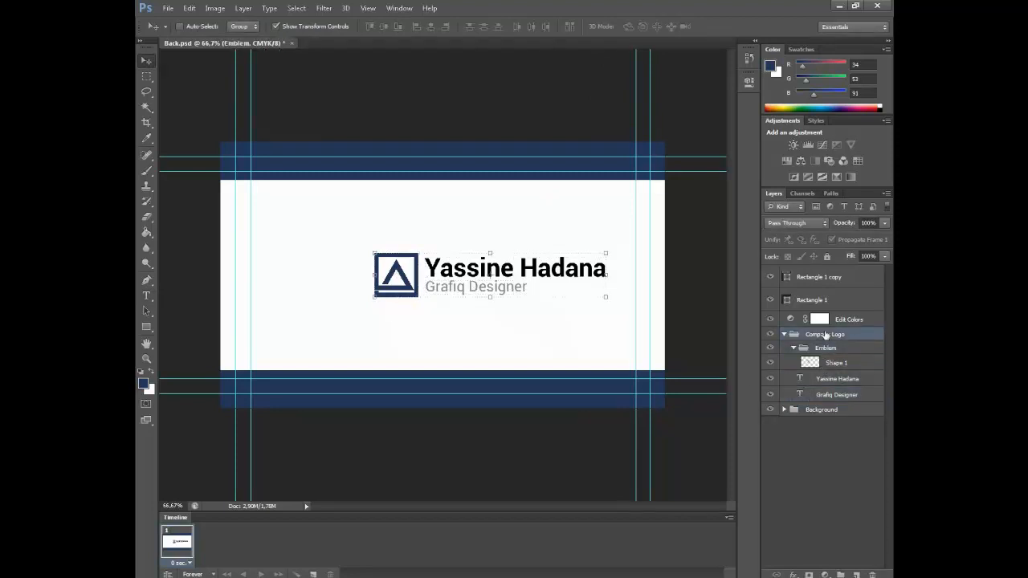
pyautogui.keyDown('shift'); pyautogui.click(811, 411); pyautogui.keyUp('shift')
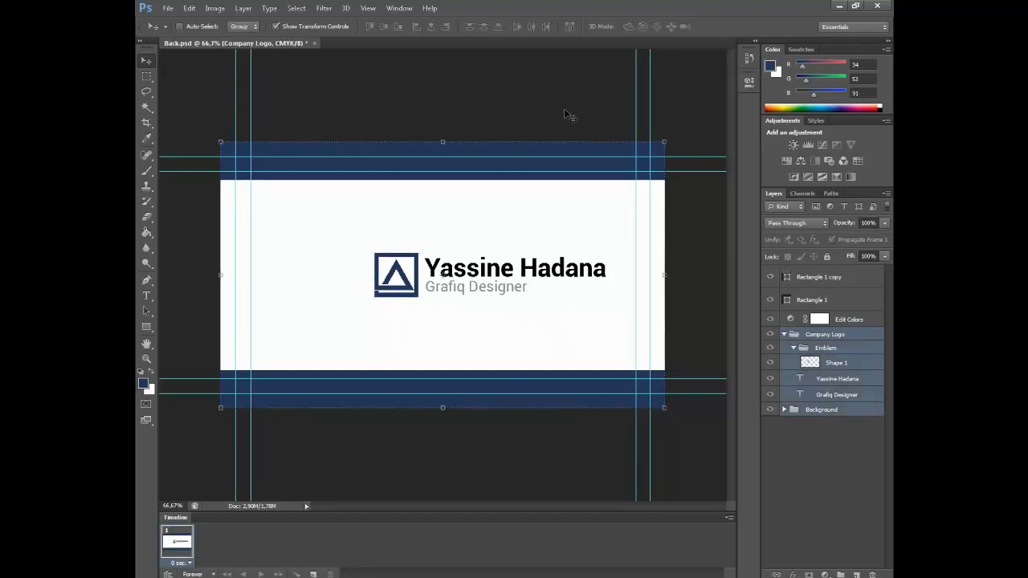
pyautogui.click(429, 27)
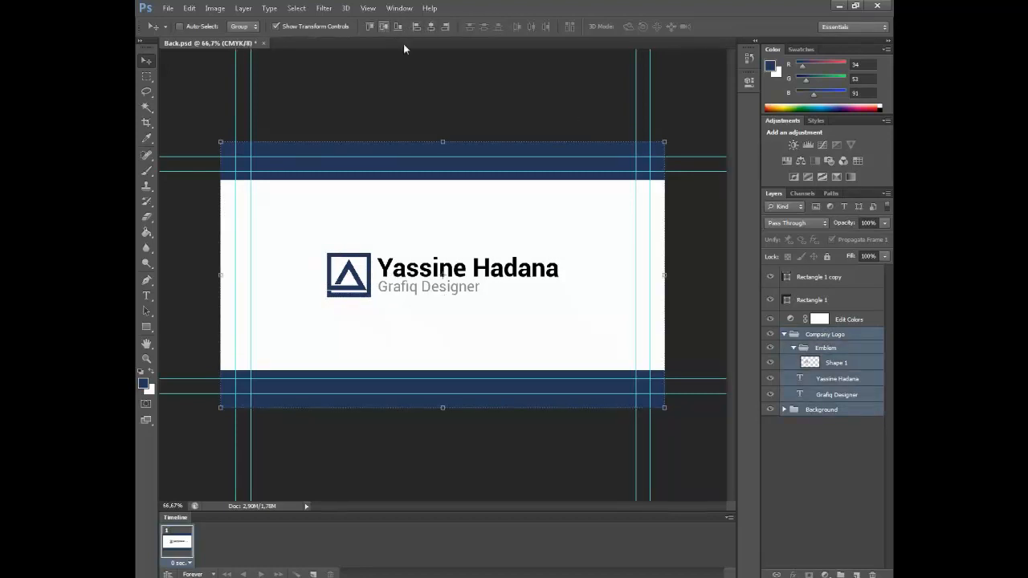
# Nudge the Company Logo group slightly right and collapse it
pyautogui.click(833, 478)
pyautogui.click(837, 336)
pyautogui.press('Right')
pyautogui.press('Right')
pyautogui.press('Right')
pyautogui.press('Right')
pyautogui.press('Right')
pyautogui.press('Right')
pyautogui.press('Right')
pyautogui.press('Right')
pyautogui.press('Right')
pyautogui.press('Right')
pyautogui.press('Right')
pyautogui.press('Right')
pyautogui.press('Right')
pyautogui.click(841, 475)
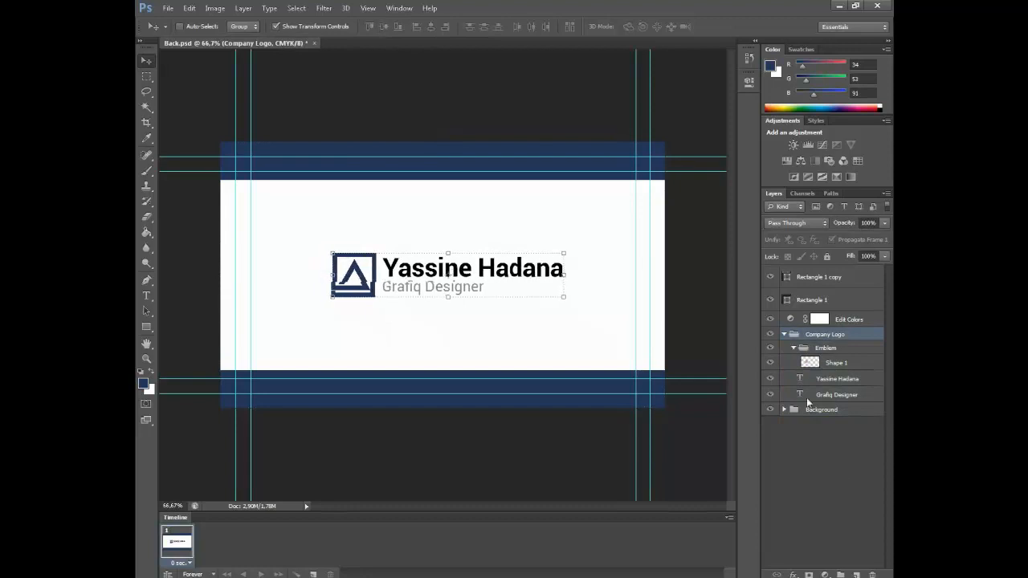
pyautogui.click(783, 334)
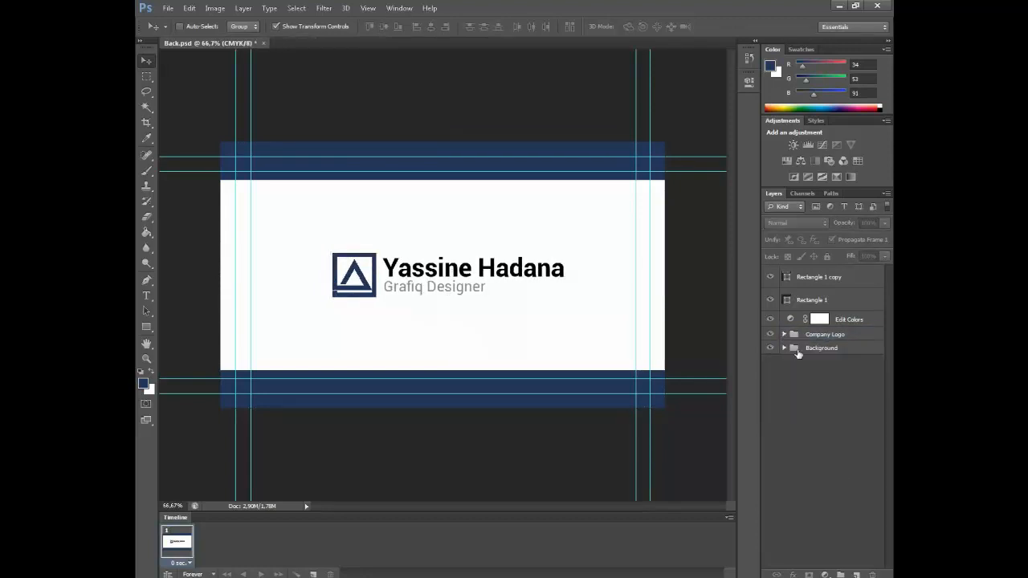
# Save the document, then export it to the Desktop as Back.jpg at Maximum quality
pyautogui.click(168, 8)
pyautogui.click(176, 127)
pyautogui.click(168, 9)
pyautogui.click(206, 137)
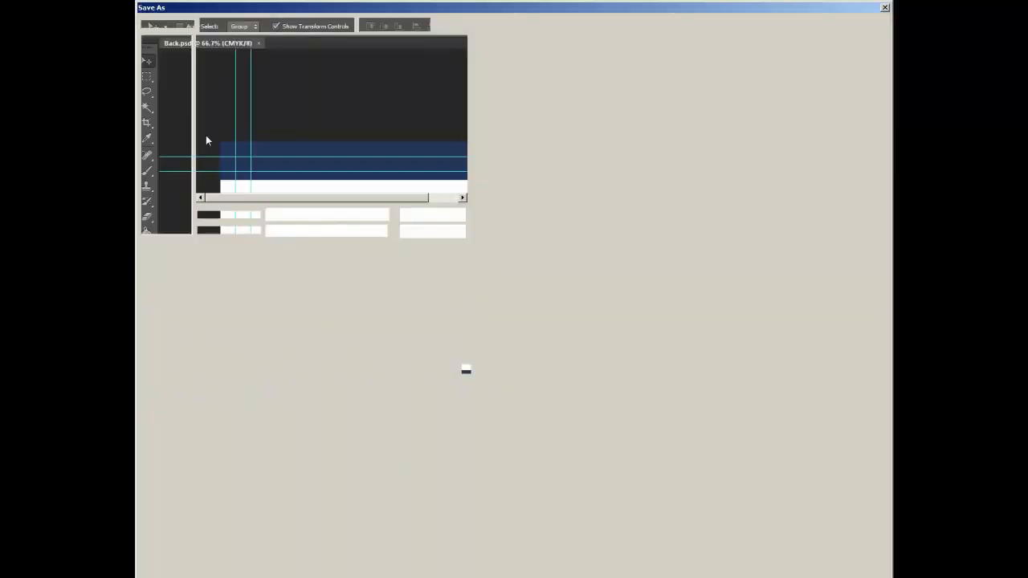
pyautogui.click(318, 436)
pyautogui.click(337, 484)
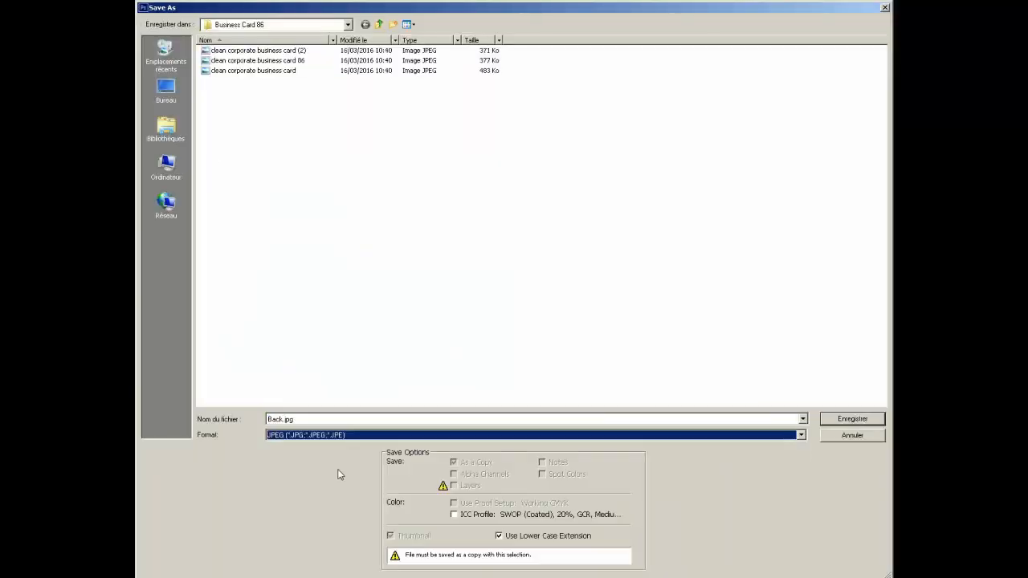
pyautogui.click(166, 90)
pyautogui.click(852, 422)
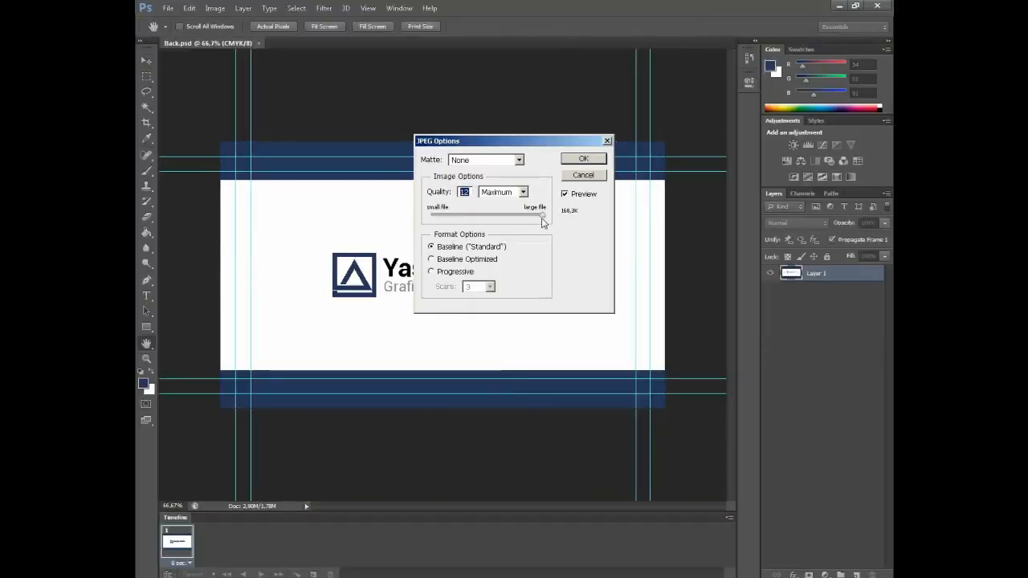
pyautogui.click(511, 196)
pyautogui.click(512, 235)
pyautogui.click(584, 160)
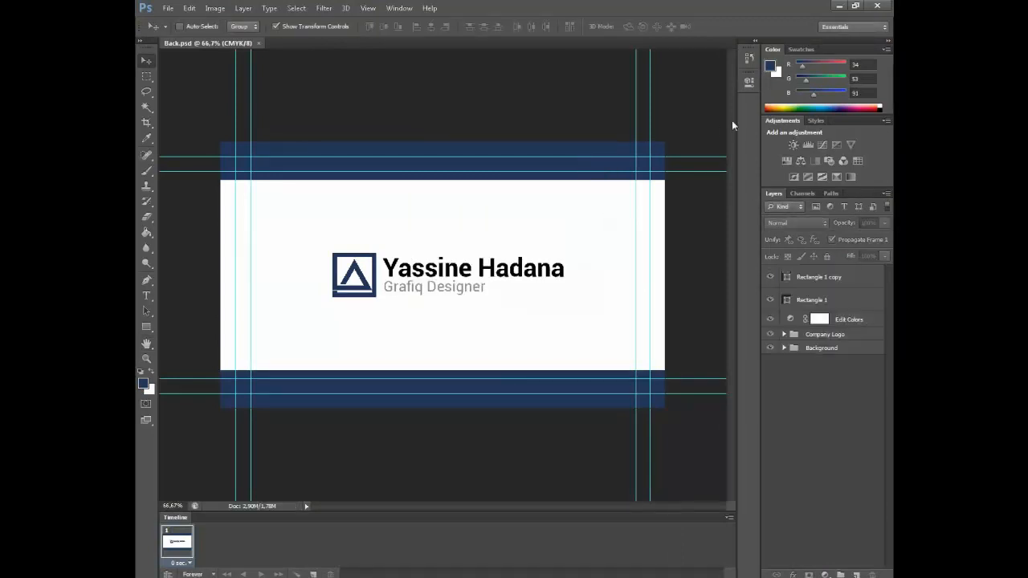
# Preview the Front and Back card JPEGs from the desktop in Photo Viewer
pyautogui.click(838, 6)
pyautogui.moveTo(244, 551); pyautogui.dragTo(153, 481)
pyautogui.moveTo(210, 456); pyautogui.dragTo(598, 95)
pyautogui.doubleClick(582, 83)
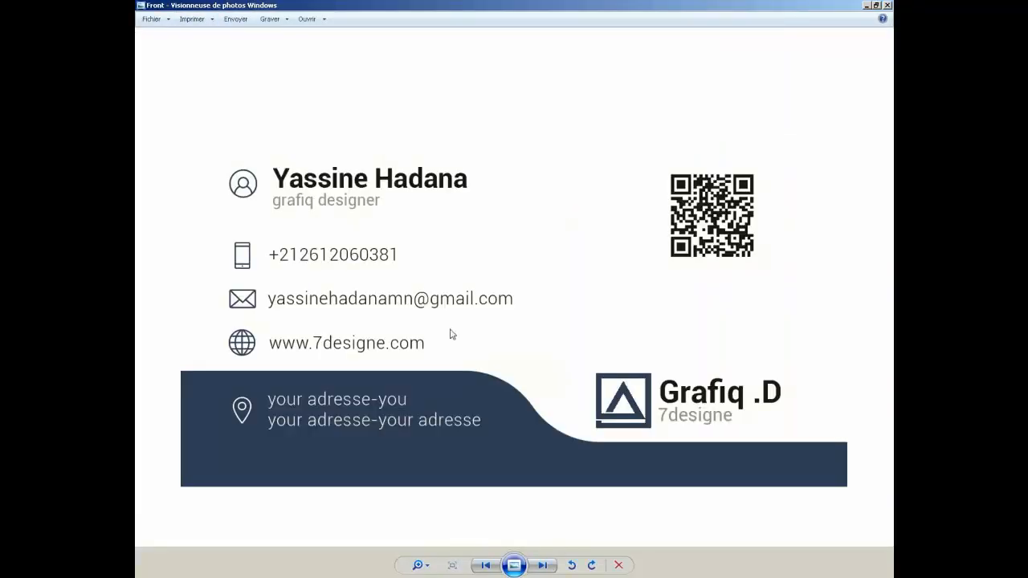
pyautogui.click(542, 566)
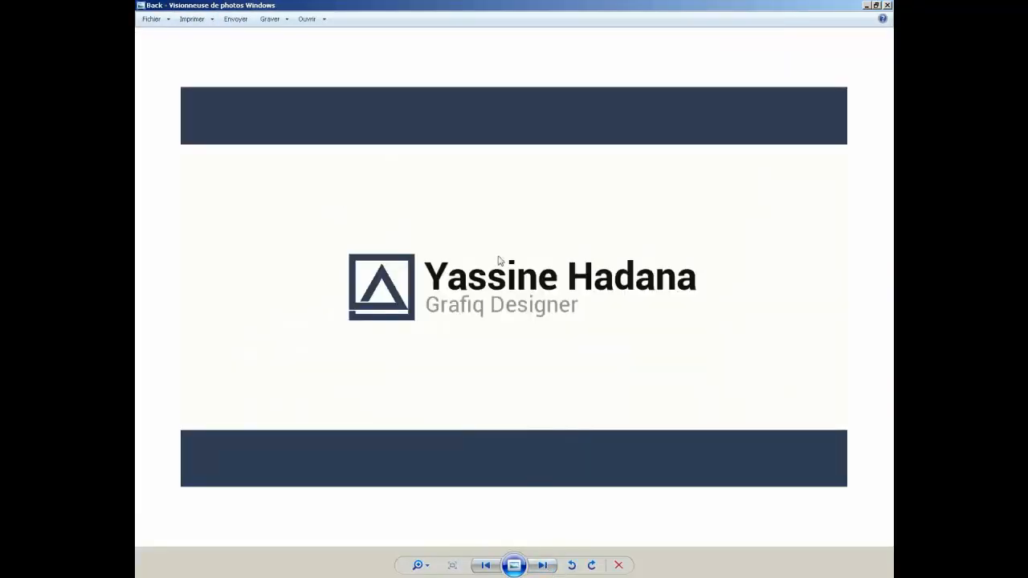